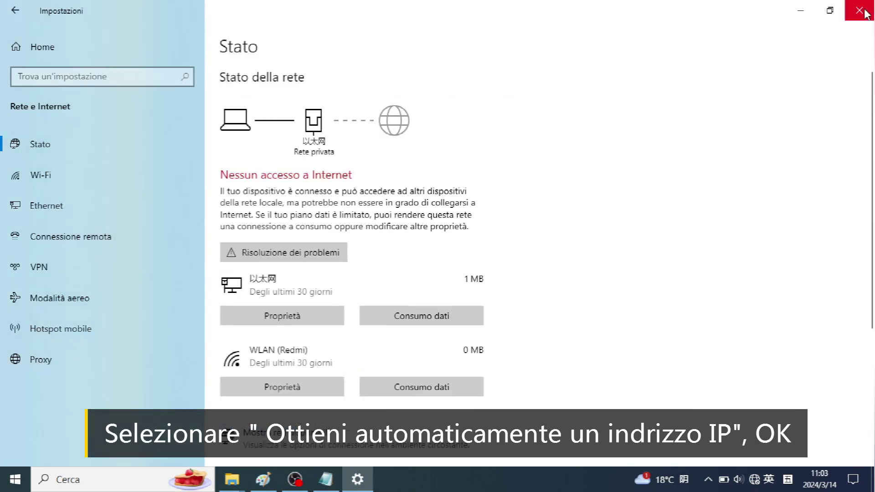
Close the Windows network Settings window.
click(862, 9)
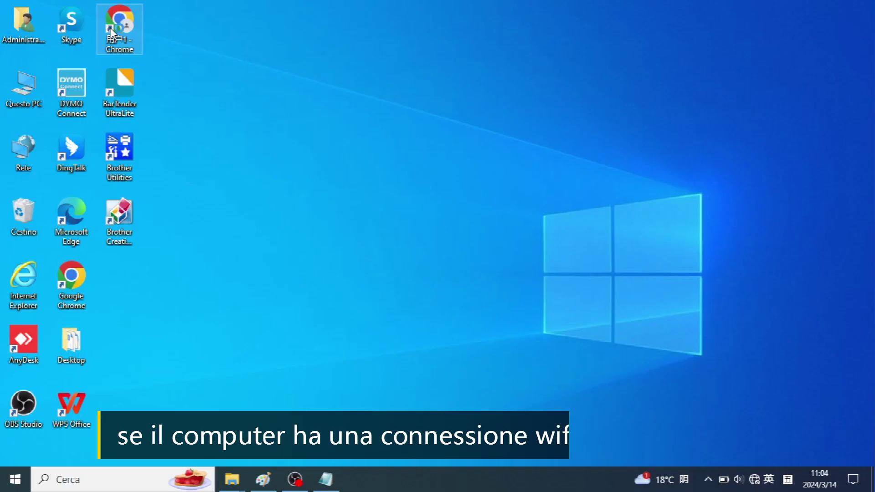
Launch Chrome and go to the print server address 192.168.6.1.
double_click(120, 26)
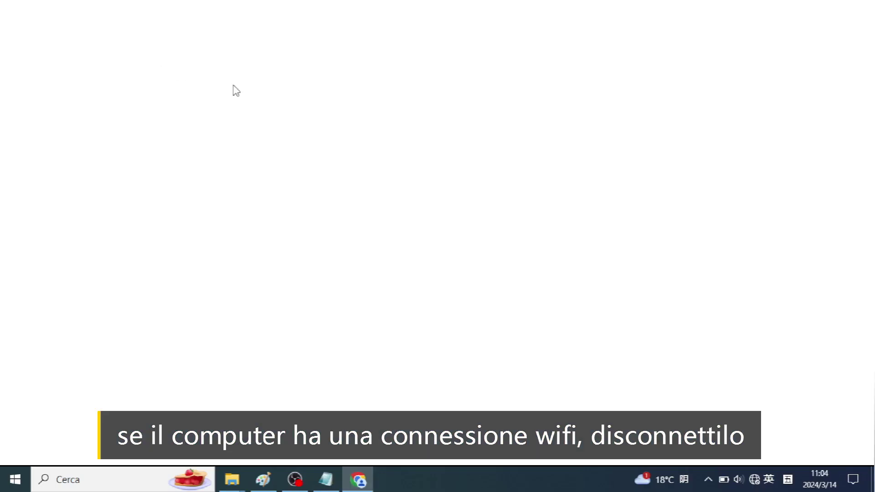
text(192)
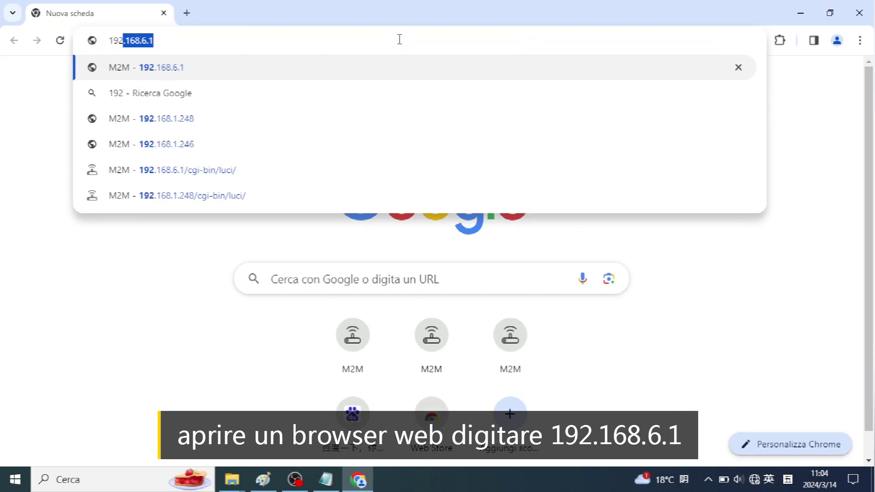
text(.168.)
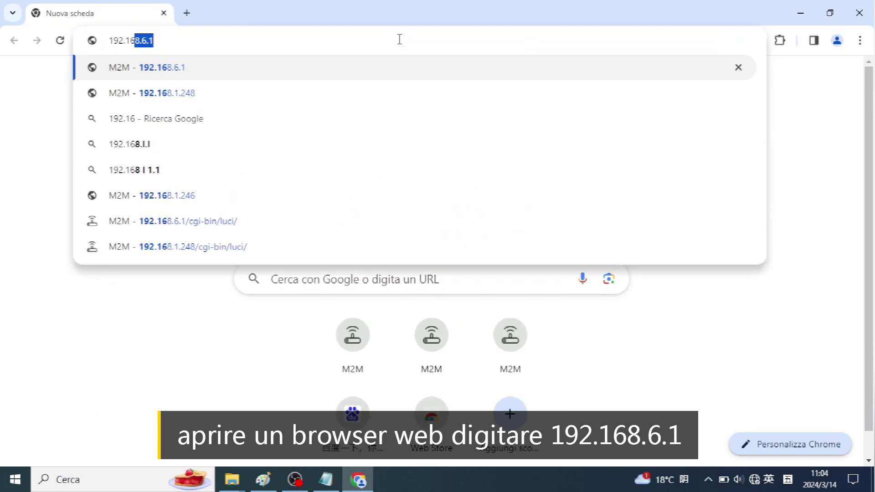
text(6.)
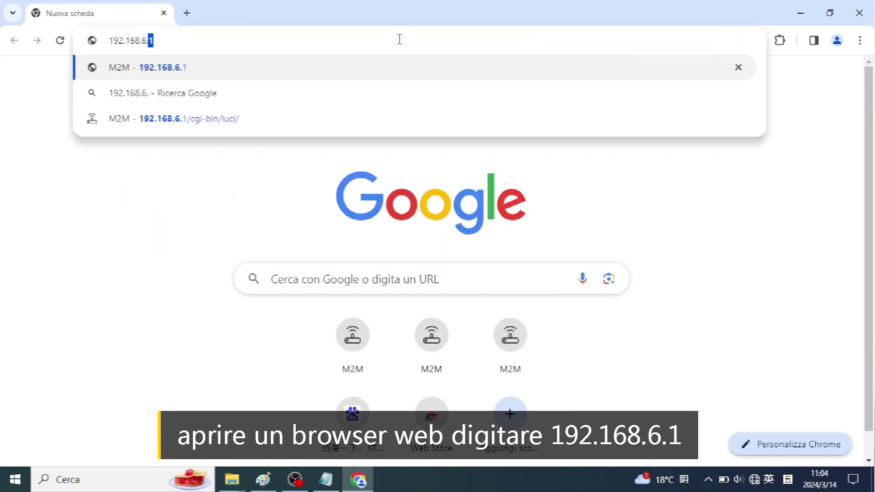
text(1)
key(Return)
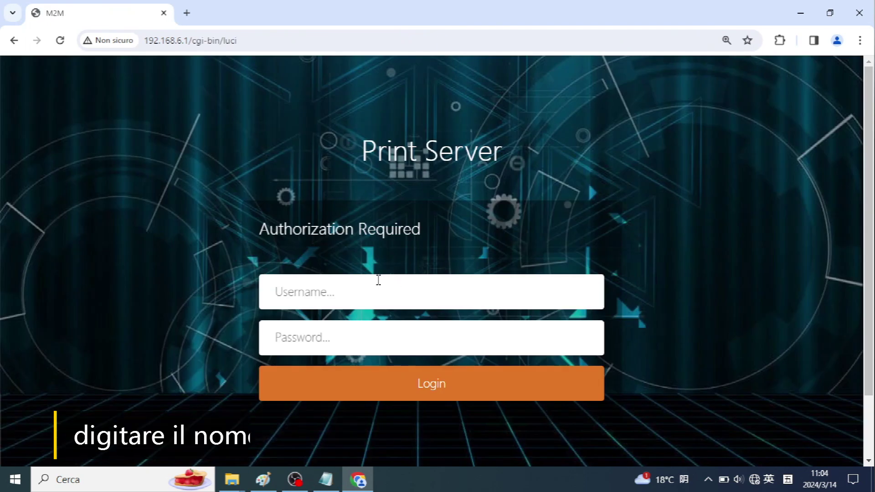
Log in to the print server with the default administrator username and password.
click(371, 299)
text(admi)
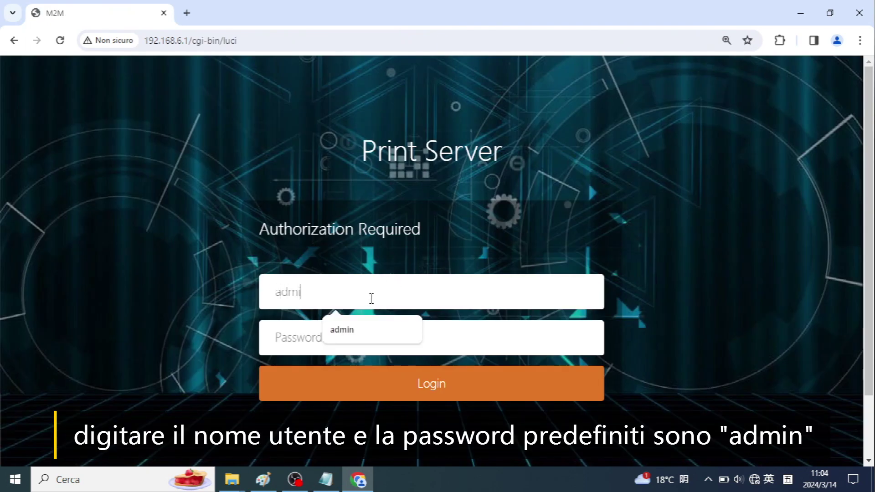
text(na)
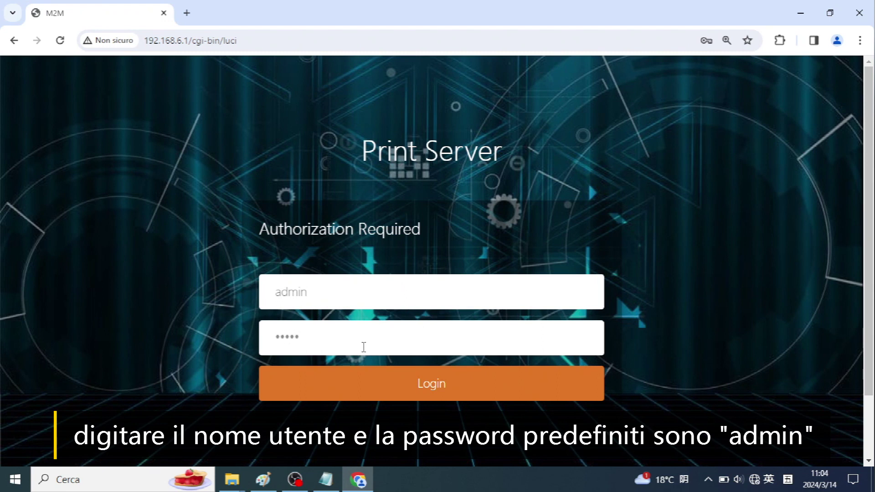
click(410, 384)
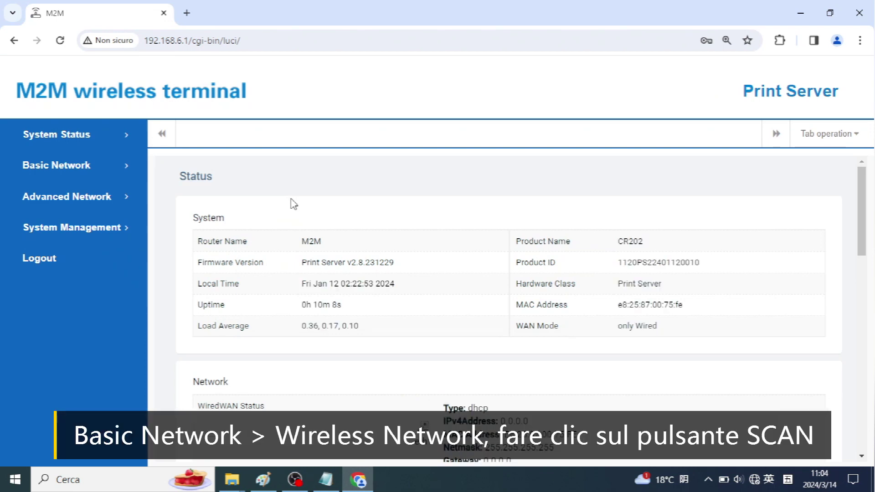
click(79, 170)
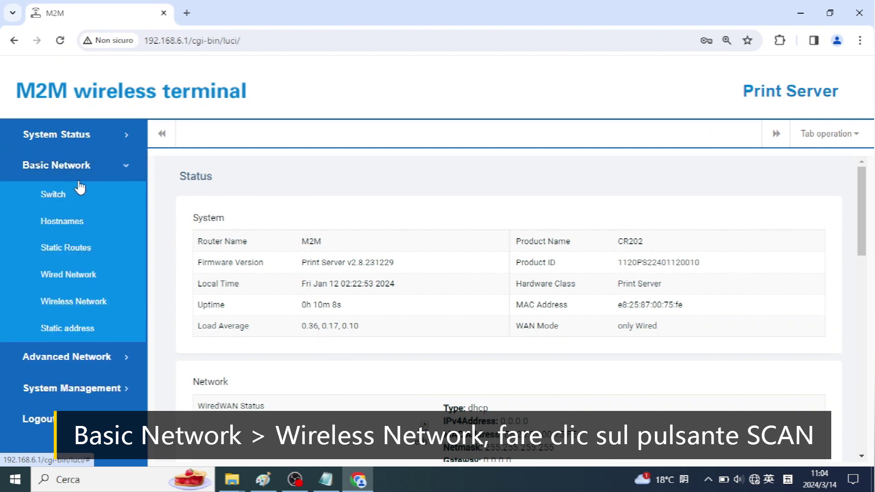
Scan for nearby Wi-Fi networks under Wireless Network and choose to join xike.
click(74, 303)
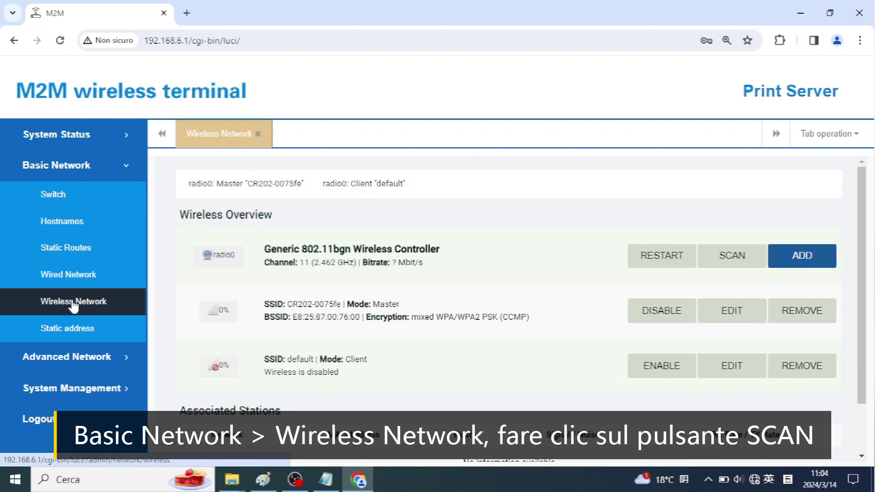
click(724, 260)
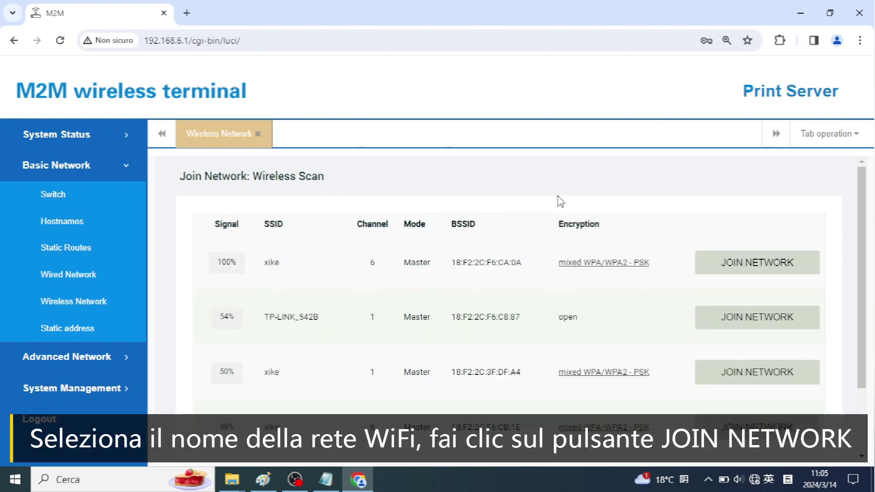
click(736, 272)
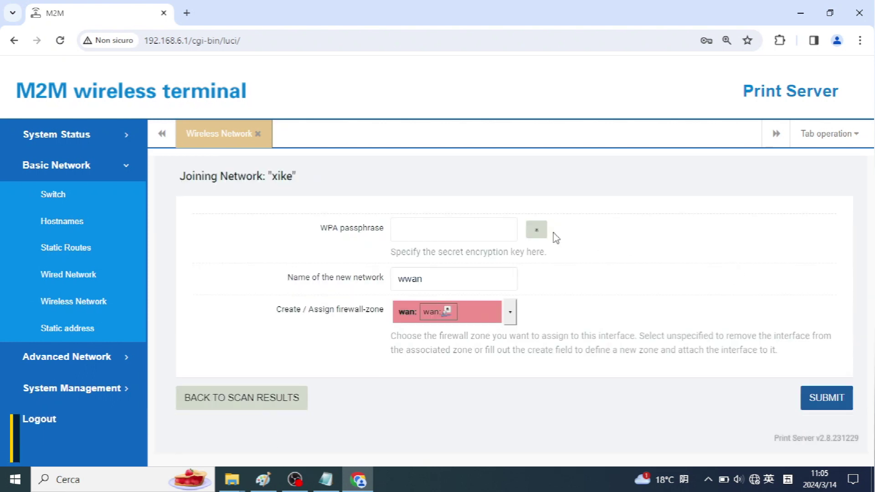
Enter the WPA passphrase for xike, verify it, and submit the join request.
click(450, 227)
text(•)
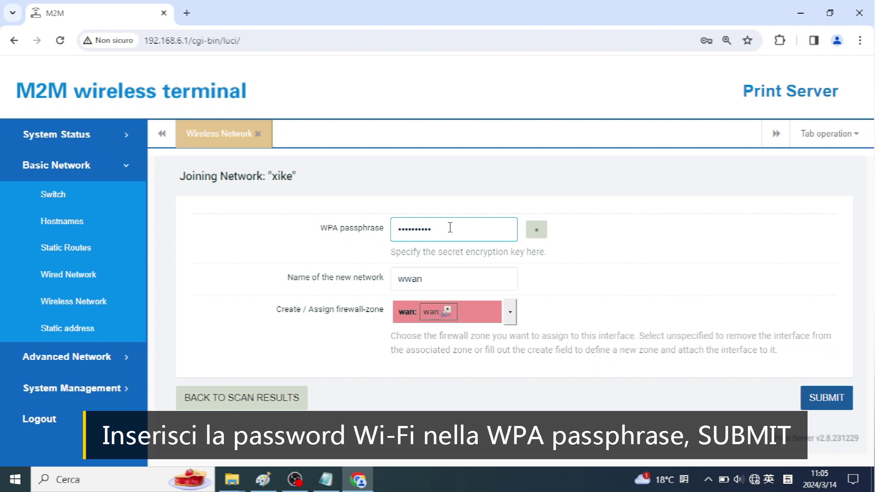
click(538, 232)
click(538, 233)
click(812, 399)
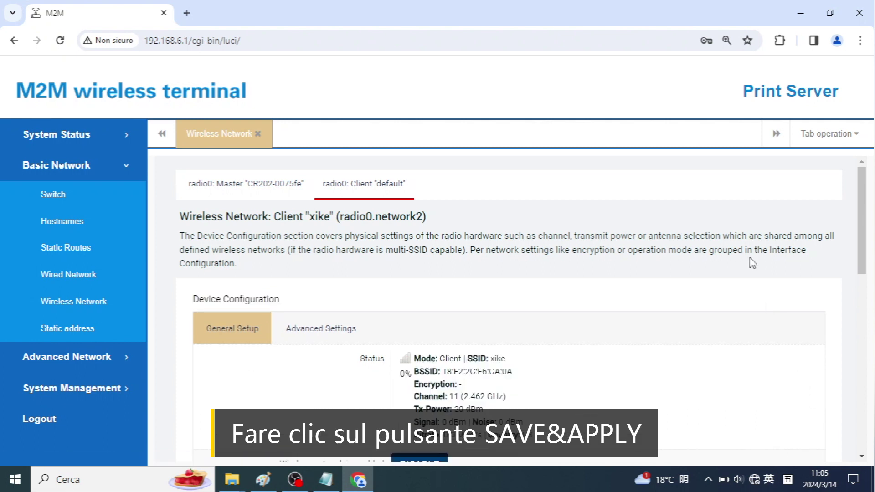
Save and apply the xike client configuration.
scroll(700, 192, down, 8)
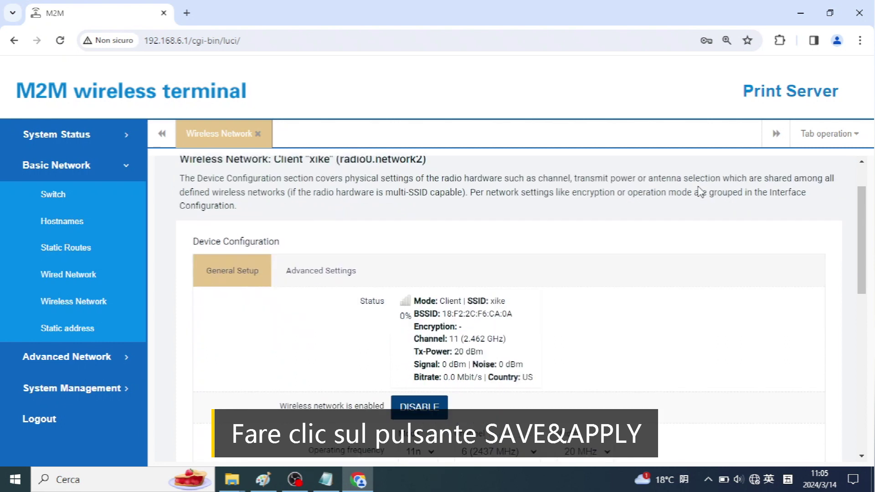
scroll(676, 230, down, 3)
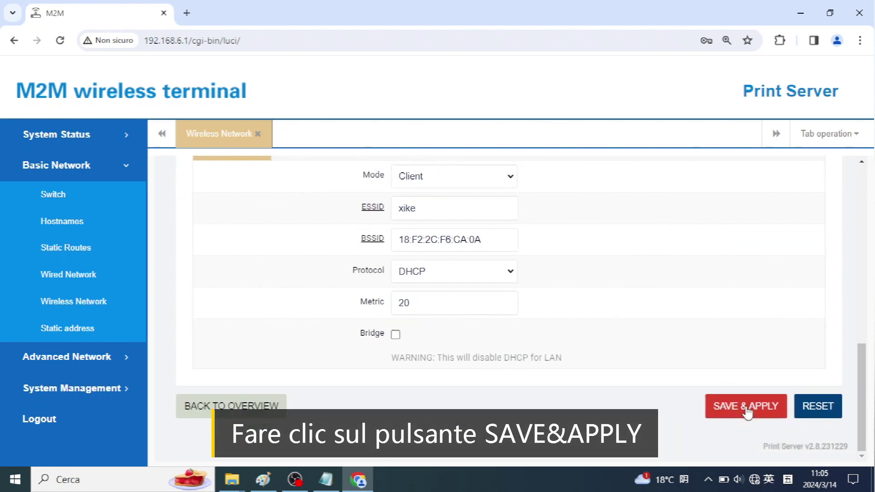
click(747, 407)
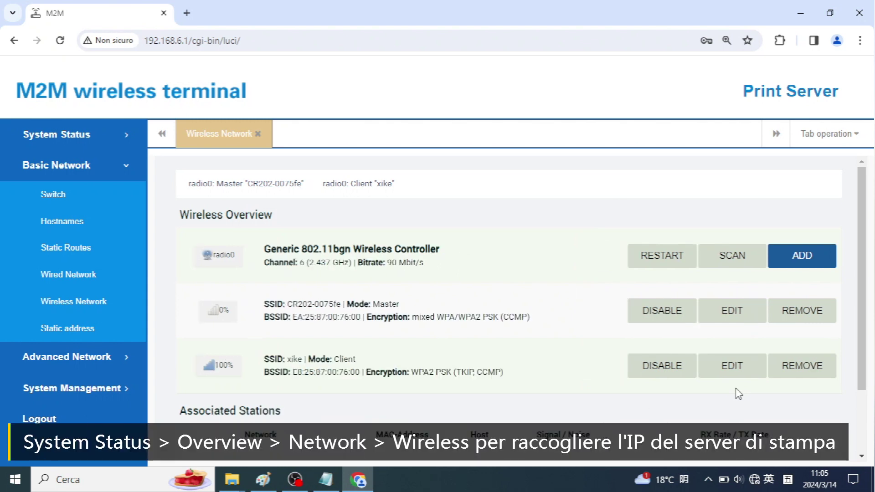
Open the System Status Overview page.
scroll(424, 327, down, 1)
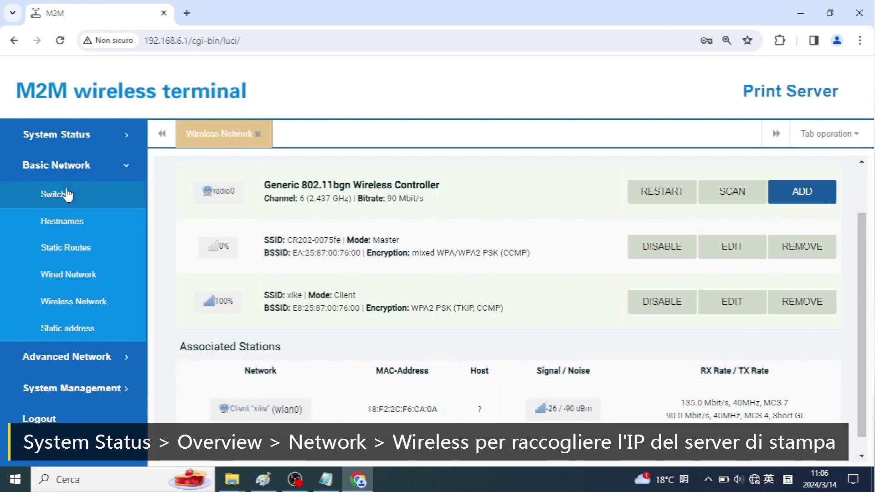
click(75, 165)
click(71, 145)
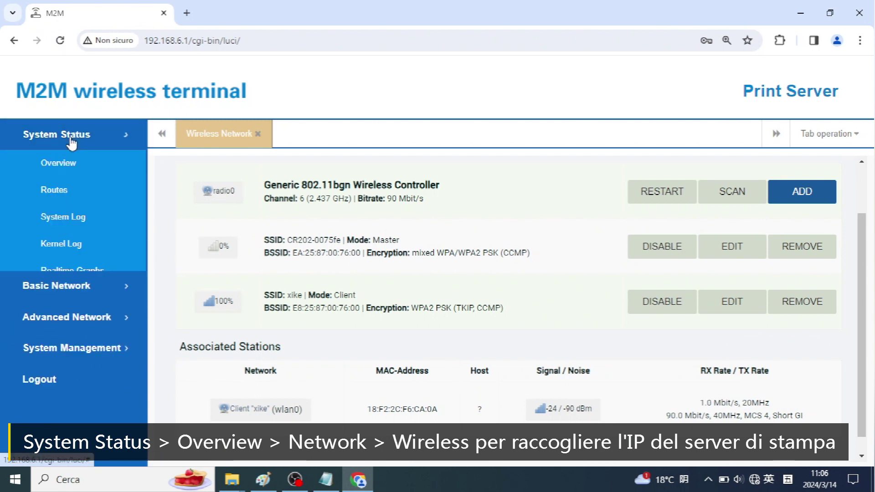
click(66, 170)
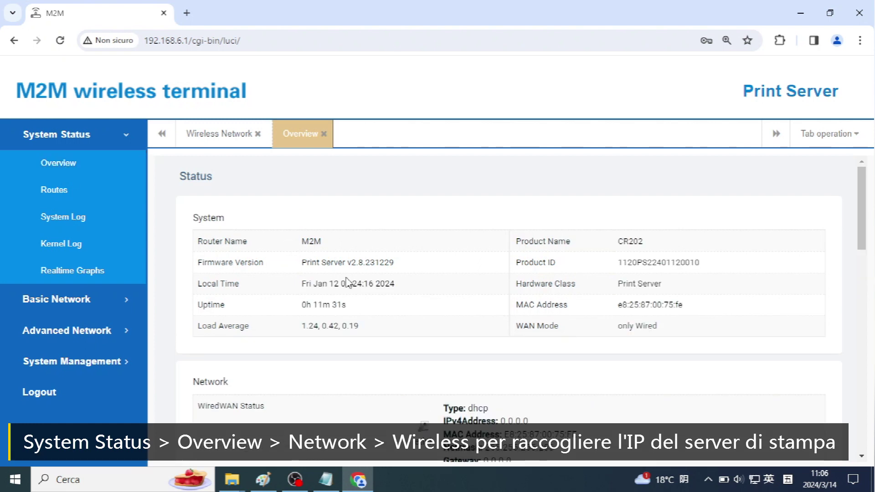
Copy the Wireless client address 192.168.1.248 from the overview.
scroll(322, 282, down, 5)
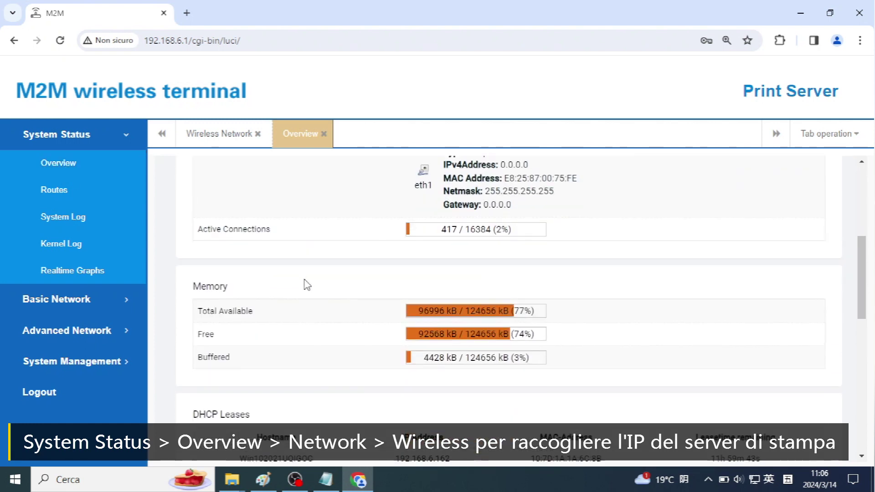
scroll(313, 284, up, 3)
scroll(306, 283, down, 8)
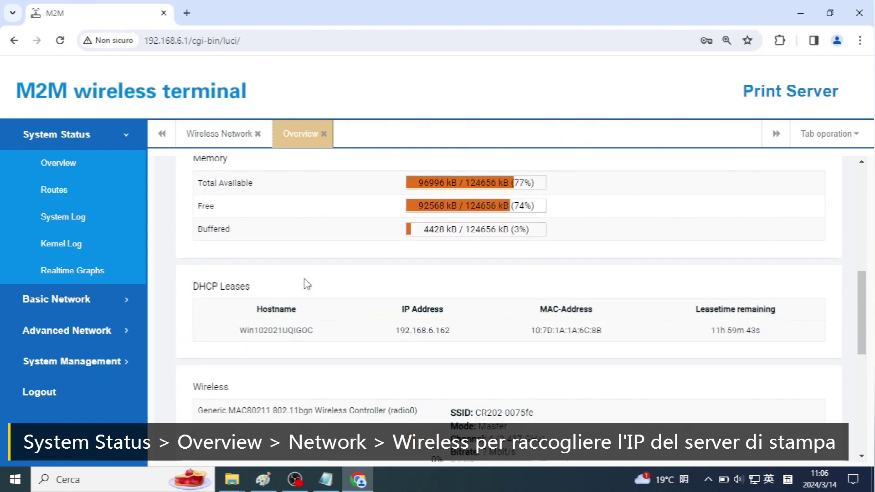
scroll(306, 278, down, 2)
drag(192, 195, 232, 197)
scroll(405, 228, down, 2)
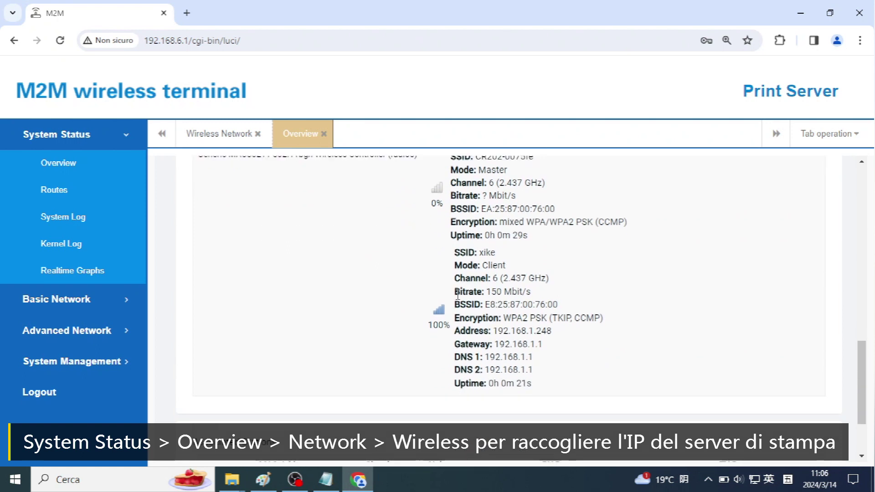
drag(494, 330, 553, 331)
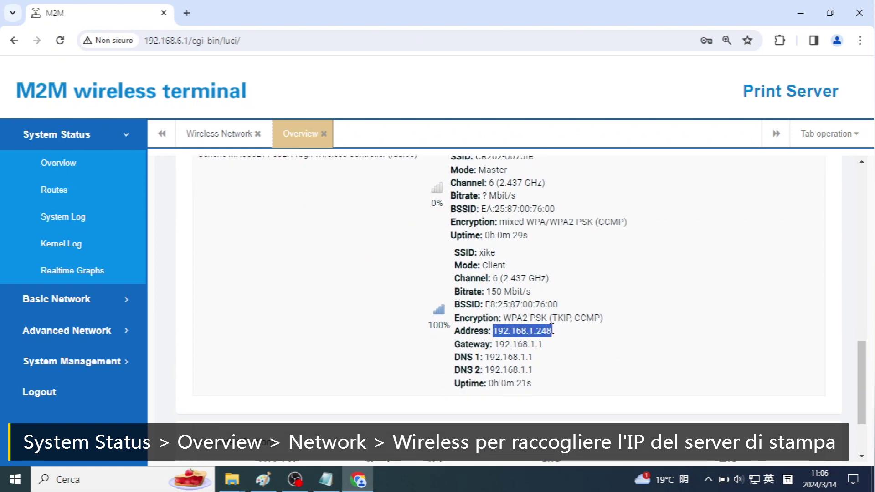
right_click(539, 329)
click(582, 201)
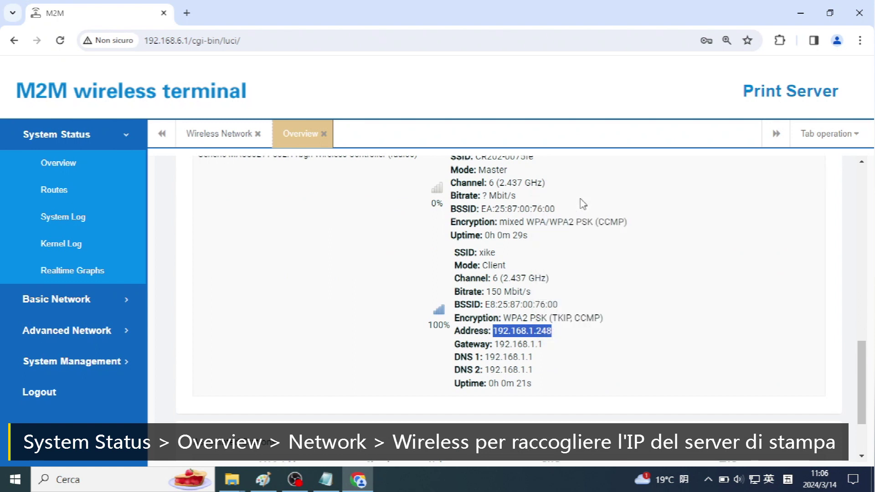
Paste 192.168.1.248 into an untitled Notepad note and return to the print server page.
click(326, 479)
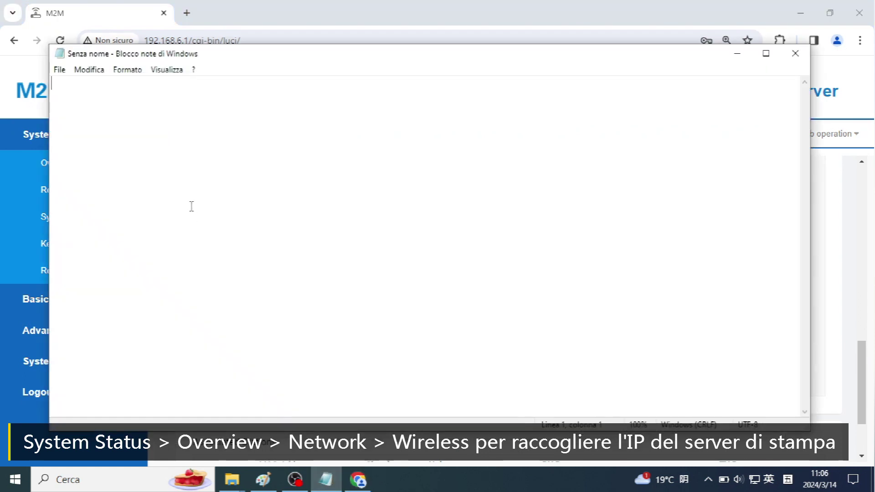
right_click(74, 85)
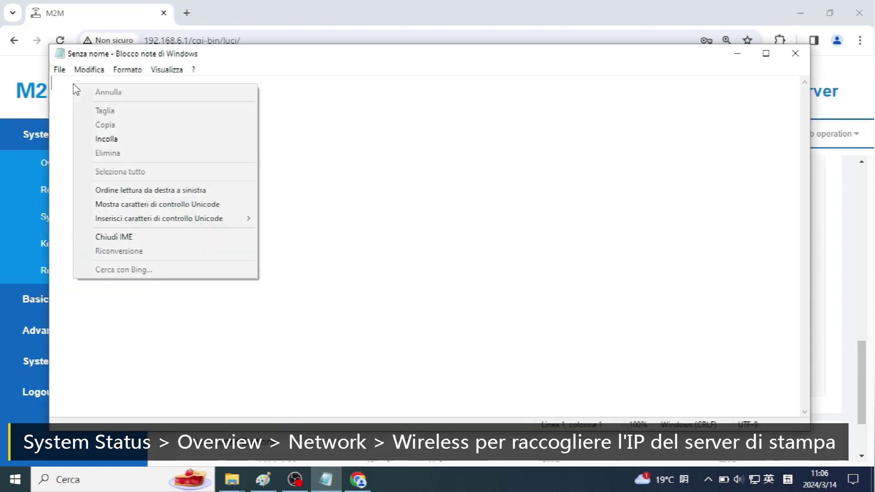
click(139, 139)
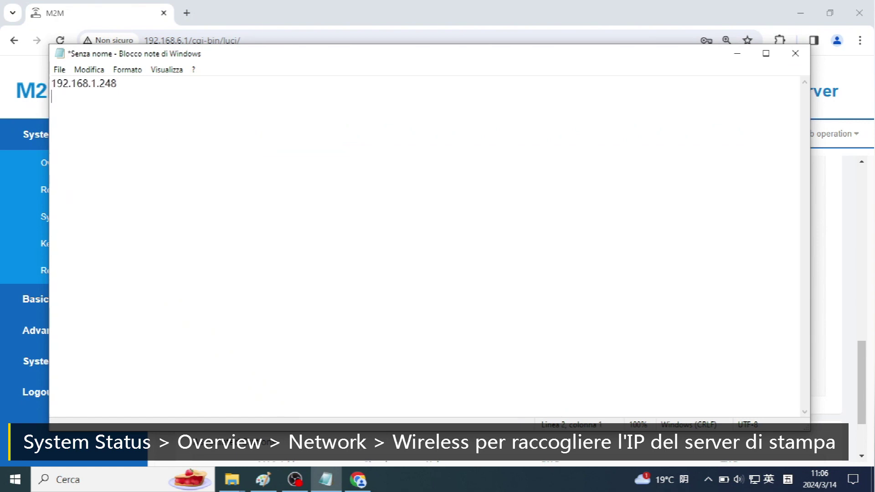
click(300, 14)
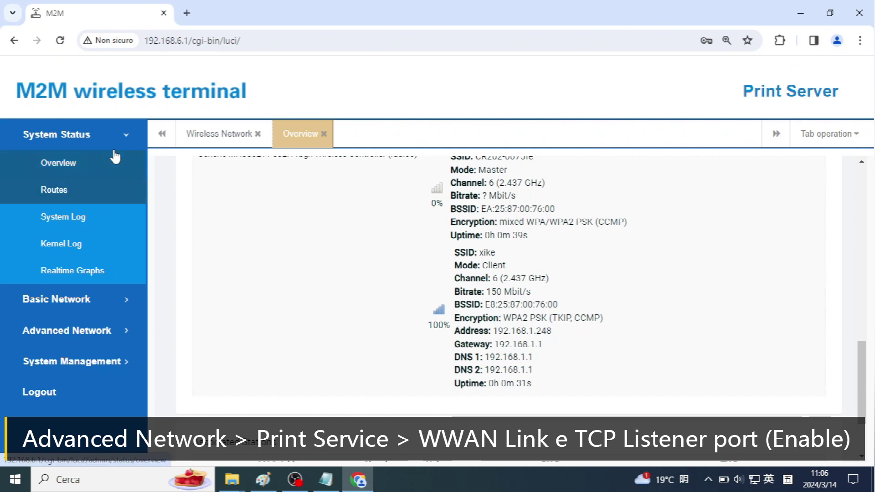
click(118, 136)
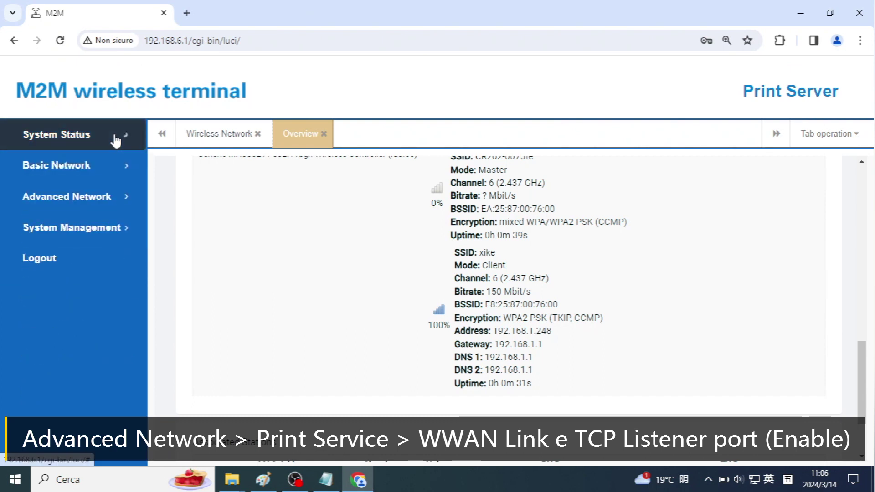
Open the Advanced Network Print Service page for Brother_HL-1208.
click(99, 199)
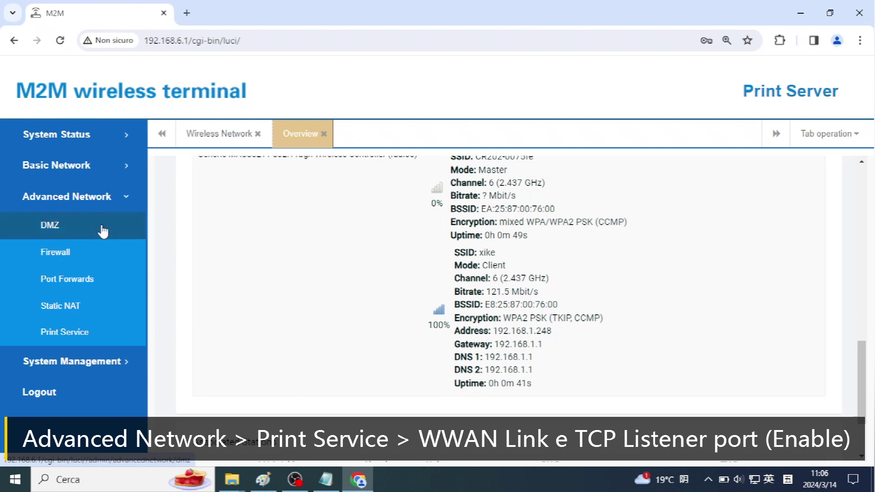
click(71, 335)
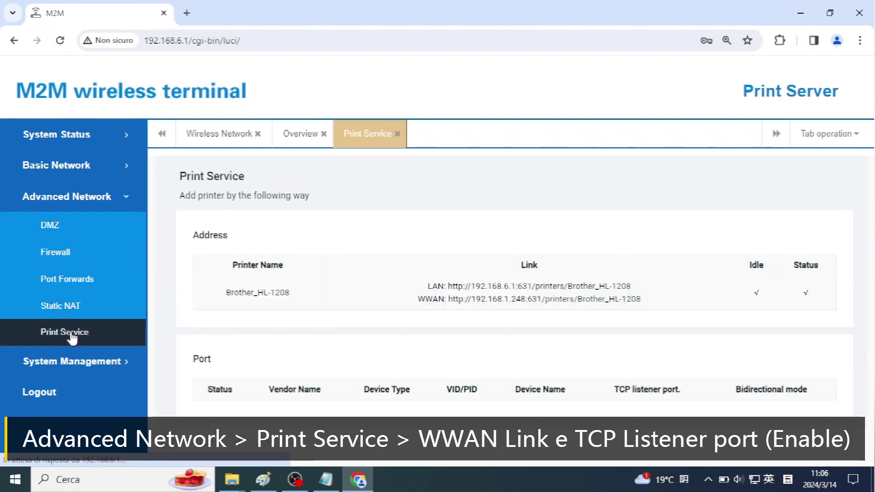
scroll(345, 325, down, 2)
scroll(342, 322, up, 2)
scroll(297, 311, down, 2)
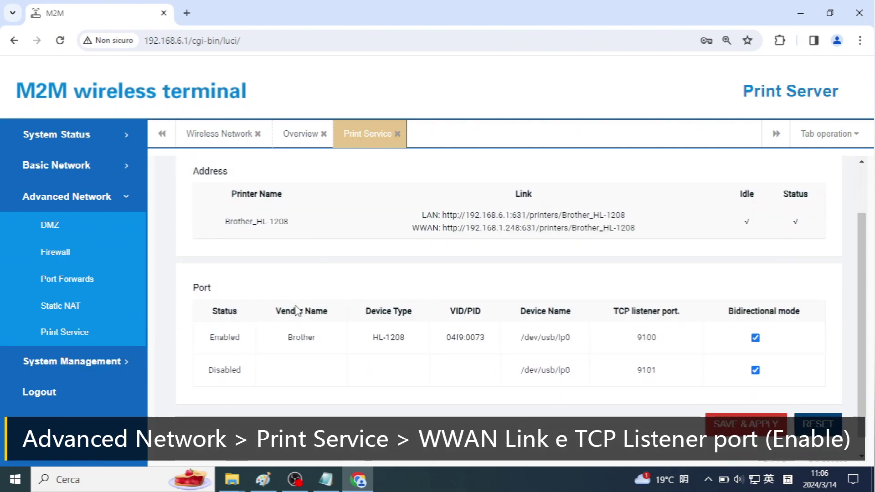
Copy the TCP listener port 9100 from the Port table.
drag(193, 288, 219, 291)
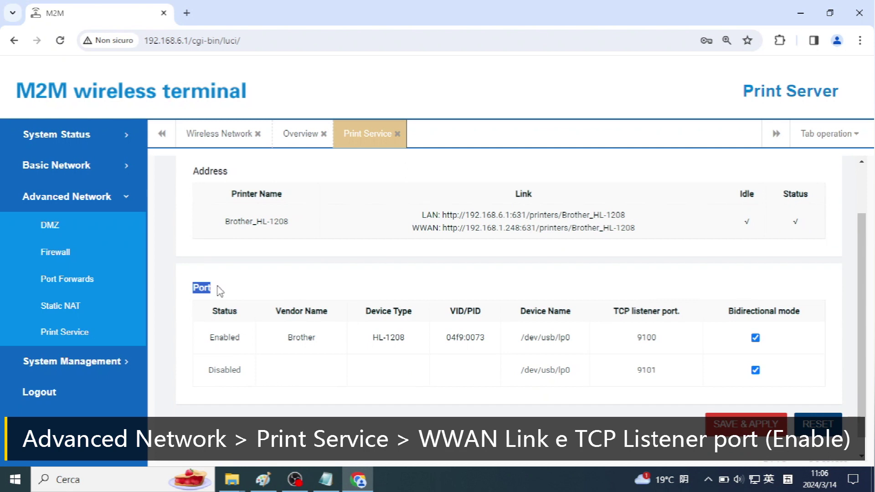
drag(211, 338, 247, 338)
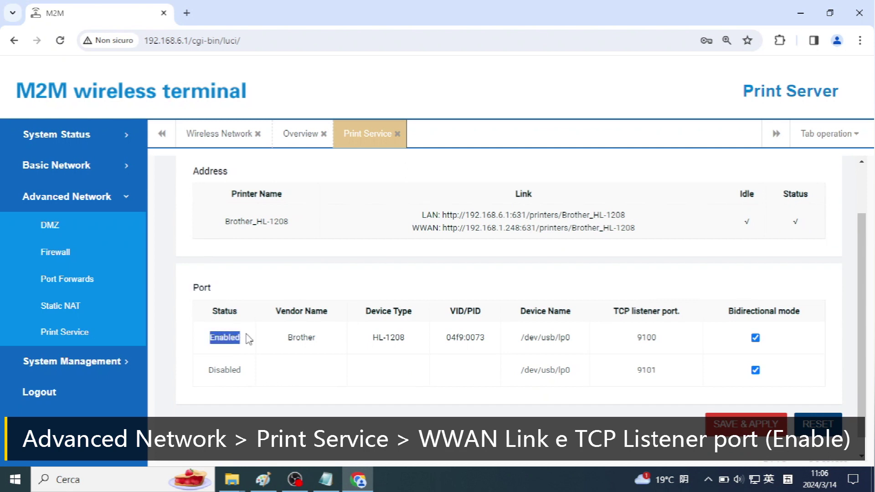
click(657, 338)
drag(638, 338, 657, 342)
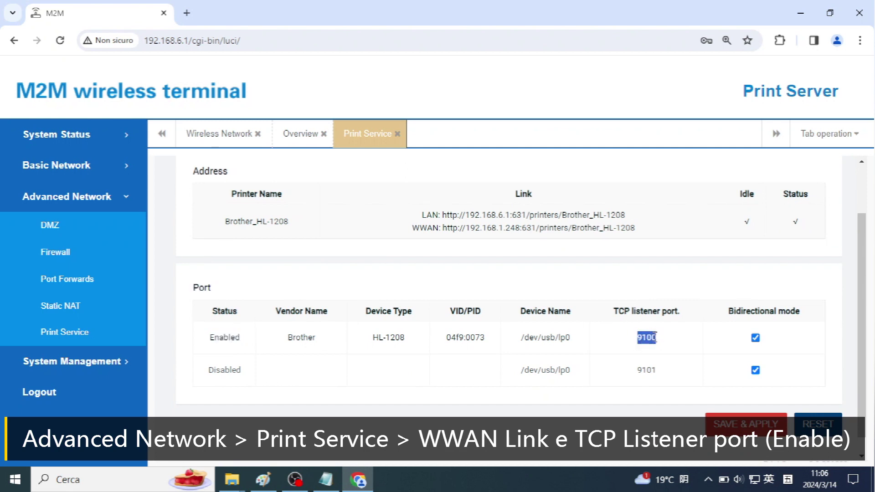
right_click(643, 339)
click(675, 200)
click(326, 479)
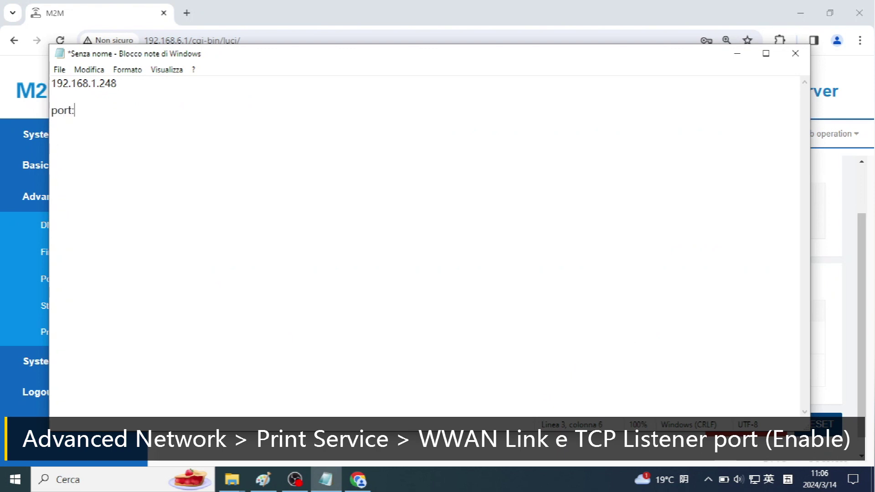
Paste 9100 after 'port:' in the Notepad note and add blank lines below.
right_click(104, 109)
click(147, 163)
key(Return)
key(Return)
click(322, 5)
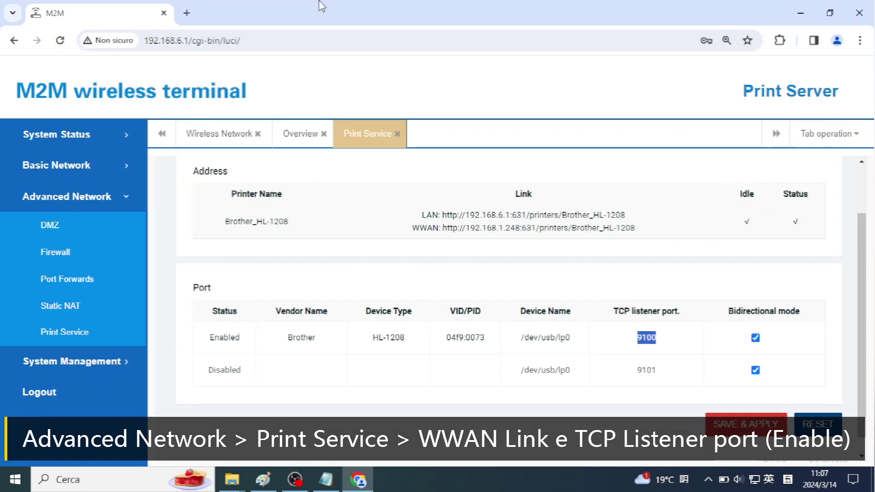
scroll(484, 272, up, 2)
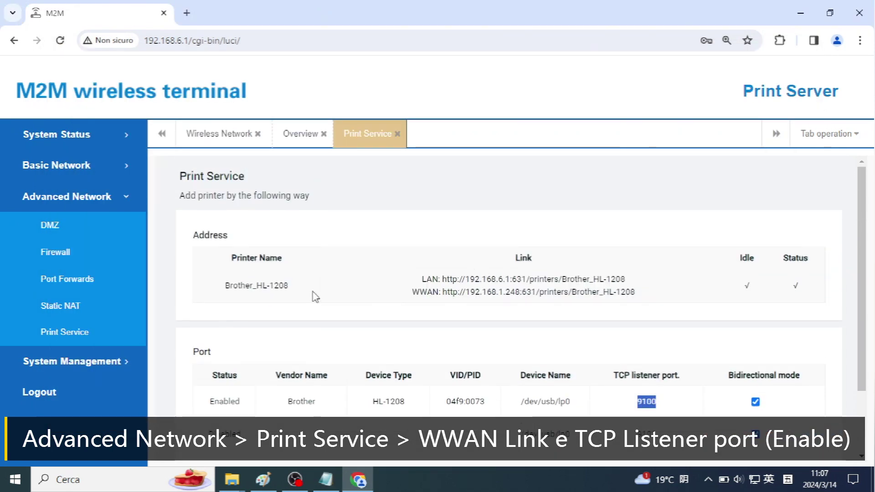
drag(223, 285, 303, 286)
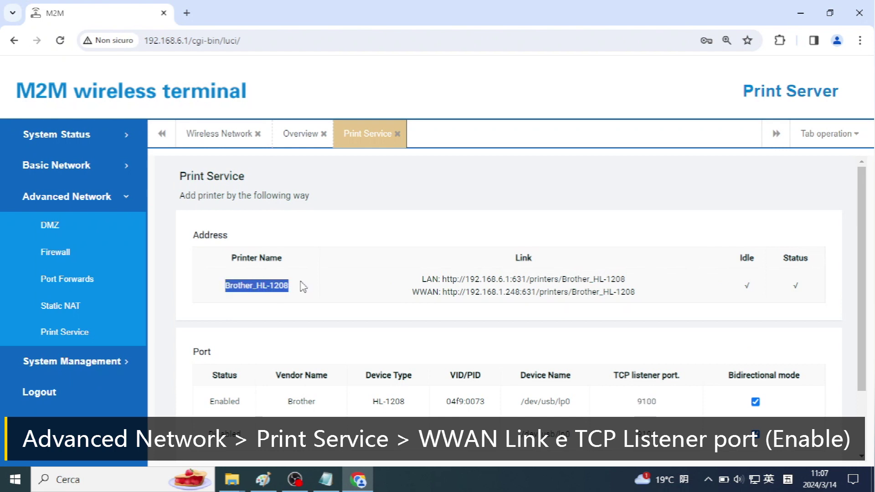
click(453, 297)
drag(410, 292, 433, 292)
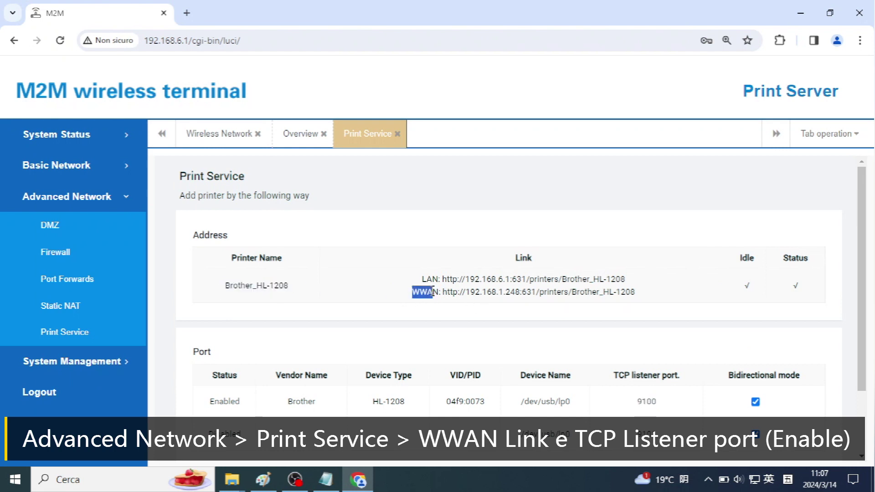
click(447, 295)
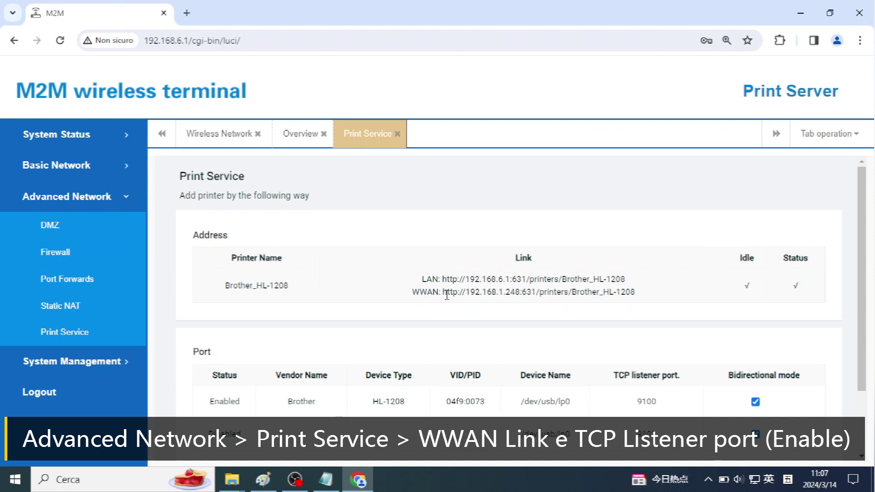
drag(445, 293, 639, 295)
right_click(337, 297)
click(515, 305)
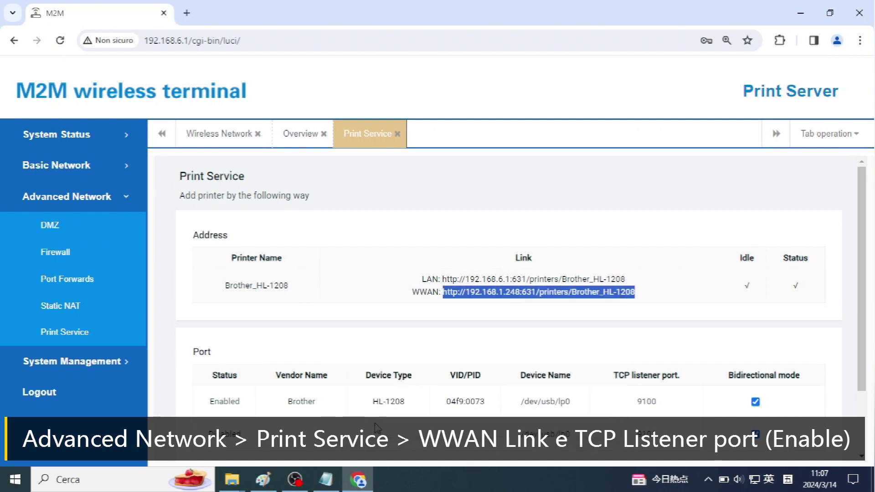
Paste the URL onto its own line in the Notepad note and minimize the browser.
click(326, 479)
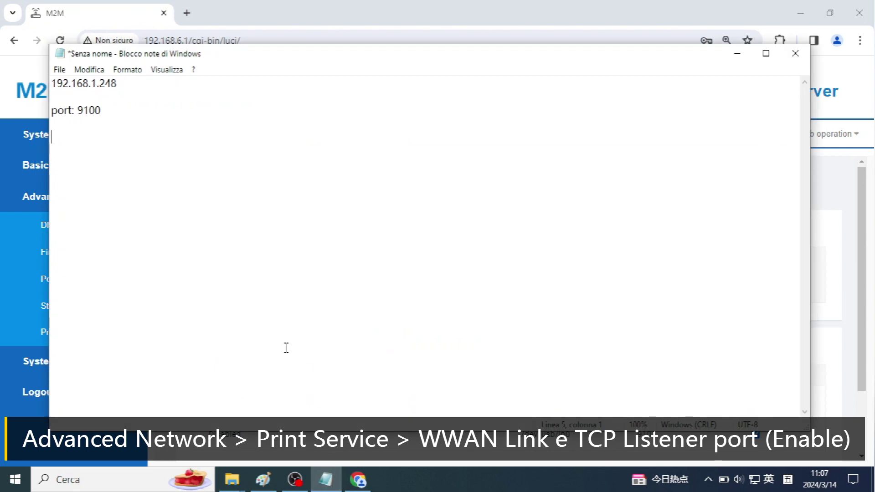
right_click(82, 138)
click(121, 194)
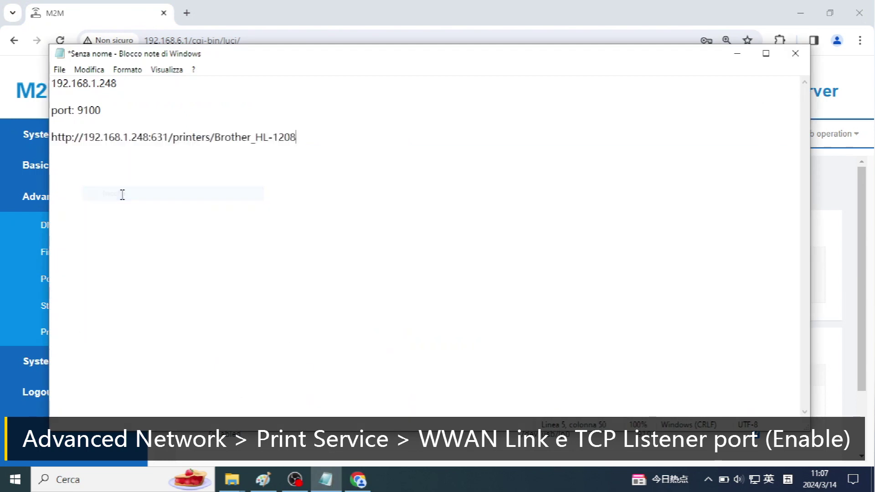
click(601, 10)
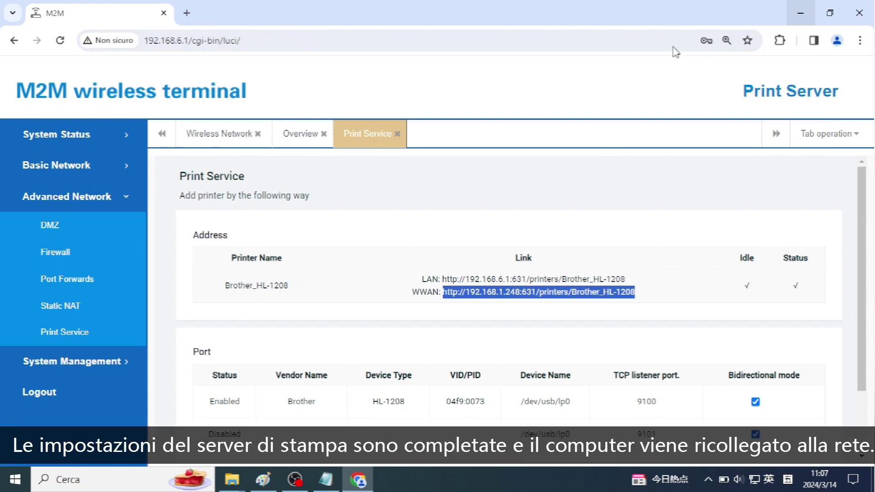
click(803, 16)
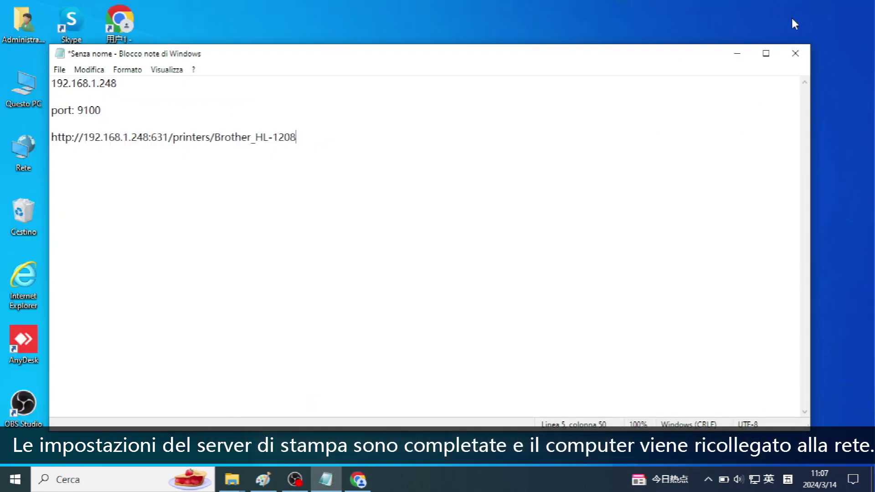
Minimize the Notepad note and connect the PC to the xike Wi-Fi network.
click(739, 57)
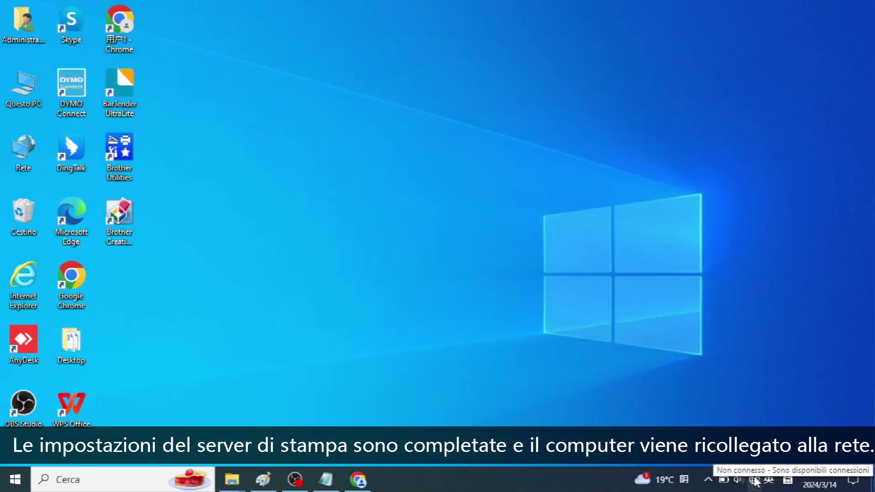
click(755, 479)
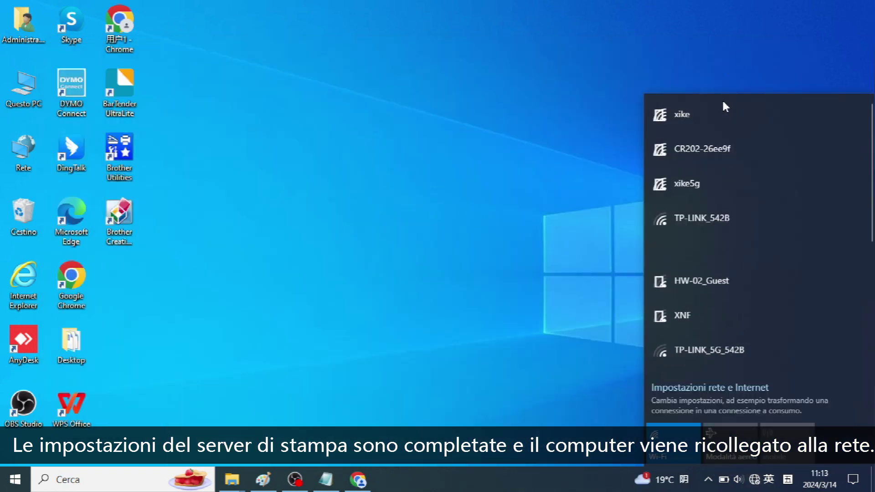
click(725, 109)
click(813, 174)
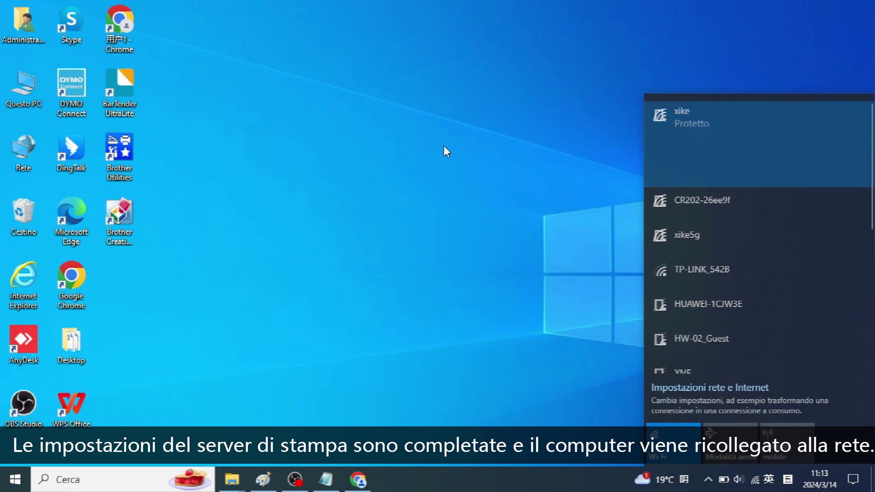
click(368, 194)
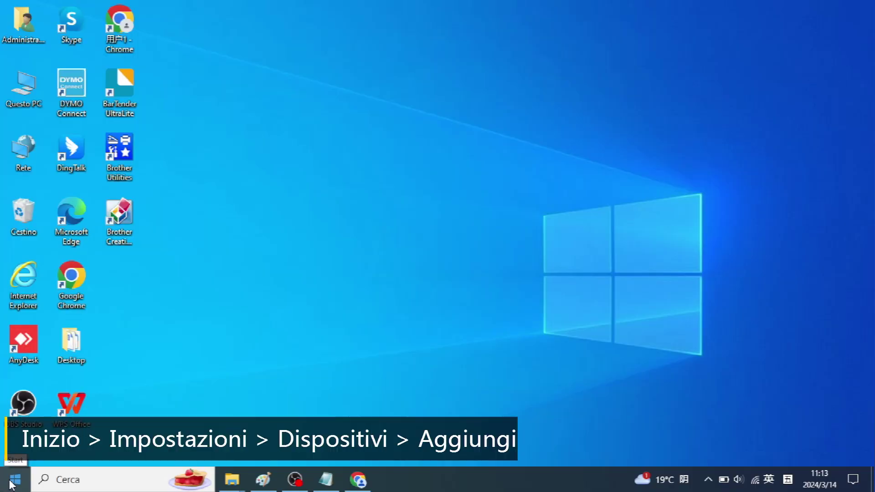
click(16, 480)
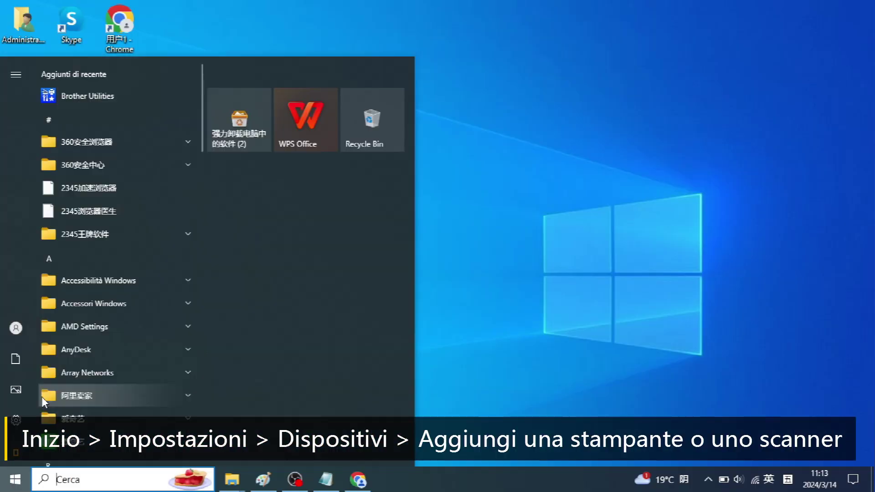
In Settings > Dispositivi > Stampanti e scanner, start adding a printer that isn't listed.
click(17, 426)
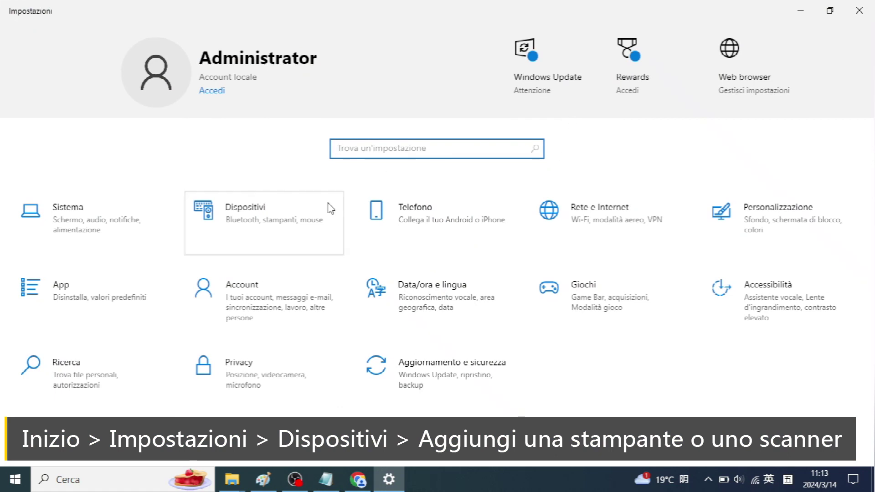
click(284, 225)
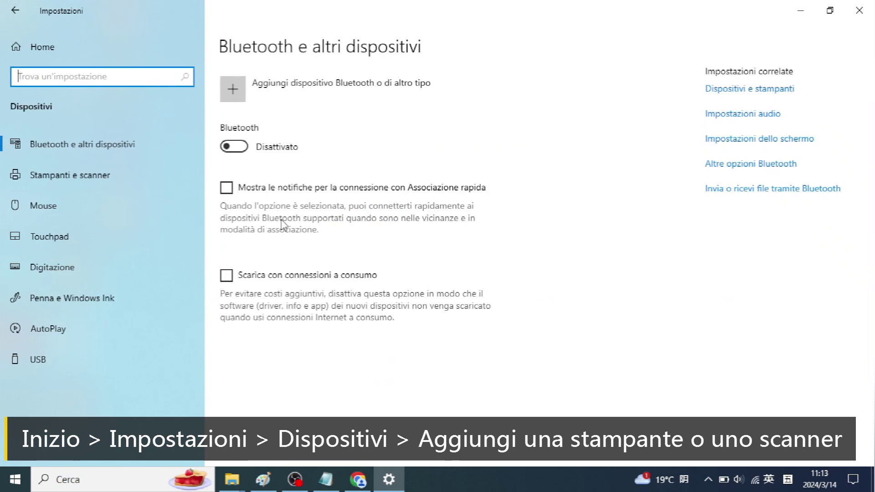
click(123, 179)
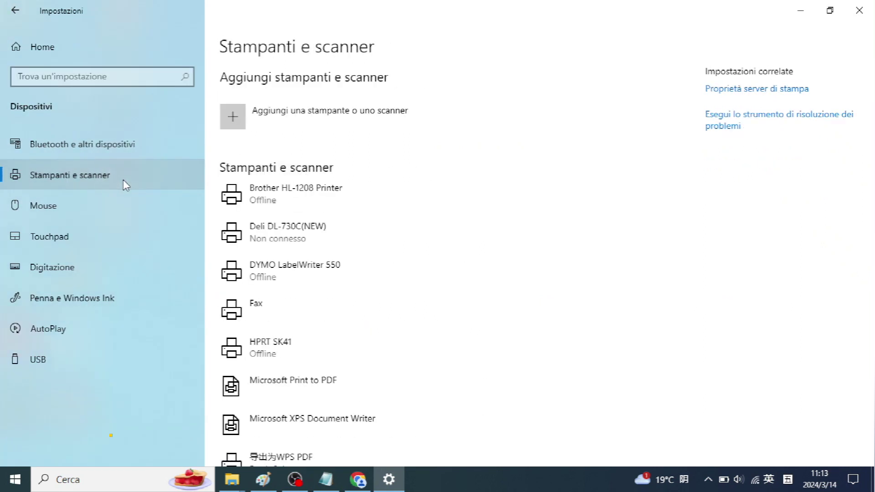
click(342, 131)
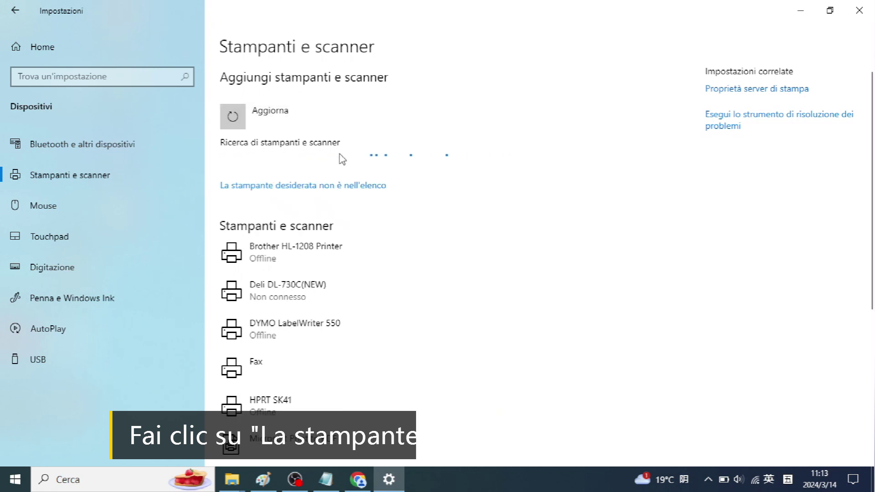
click(374, 187)
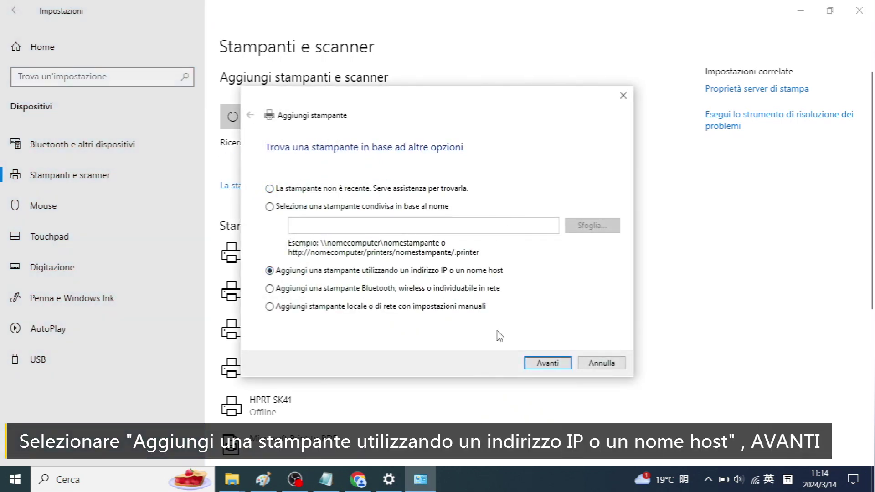
Choose to add the printer by IP address, with device type Rilevamento automatico.
click(546, 361)
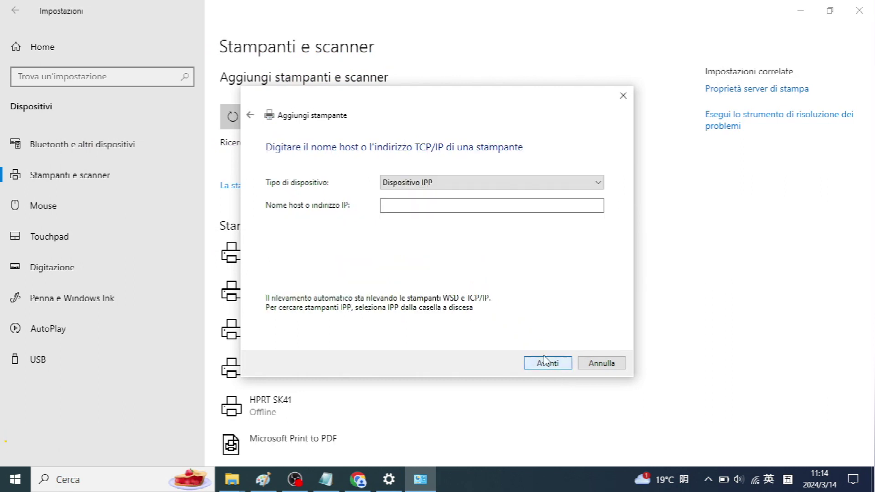
click(475, 185)
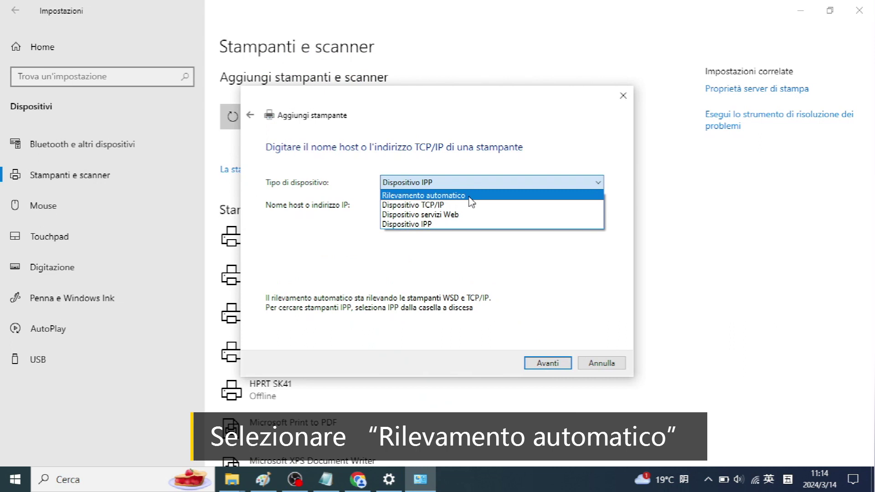
click(470, 197)
click(463, 204)
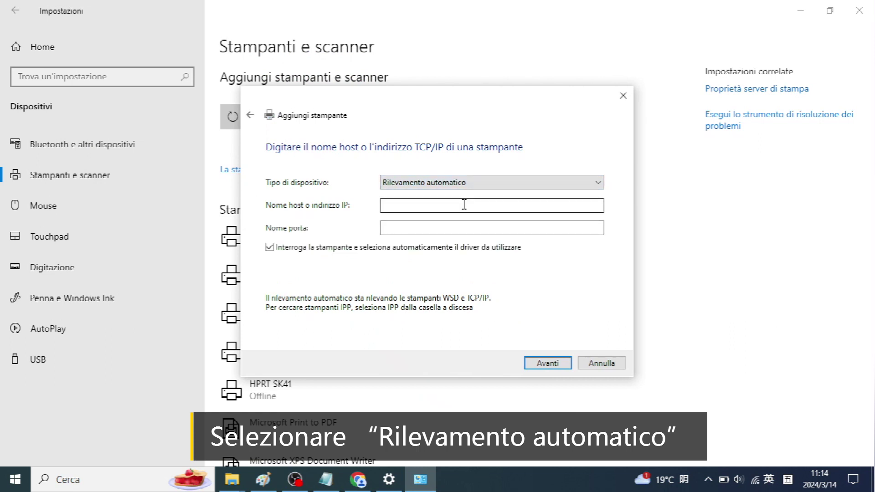
Paste the print server IP 192.168.1.248 from Notepad as the host address and continue.
click(335, 481)
right_click(105, 83)
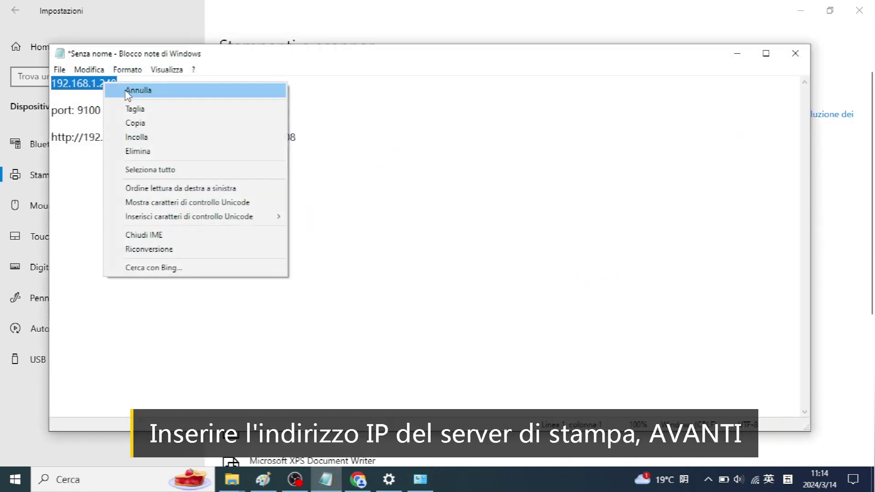
click(135, 123)
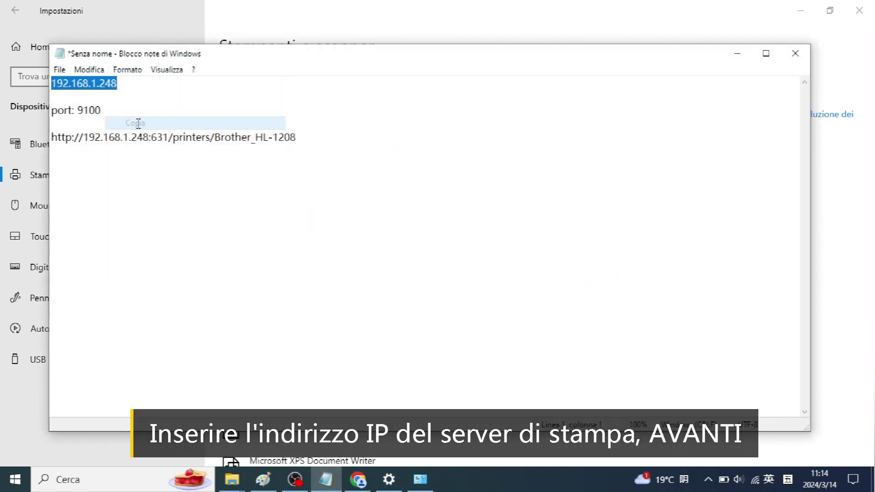
click(420, 479)
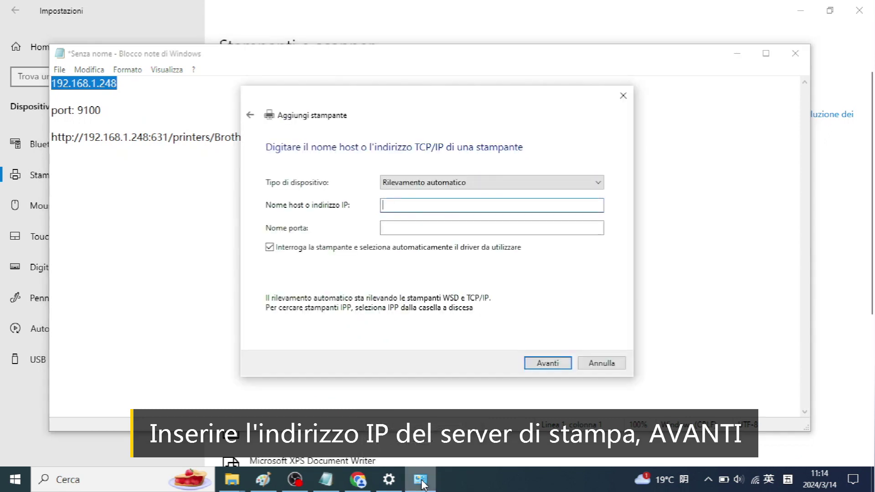
right_click(458, 204)
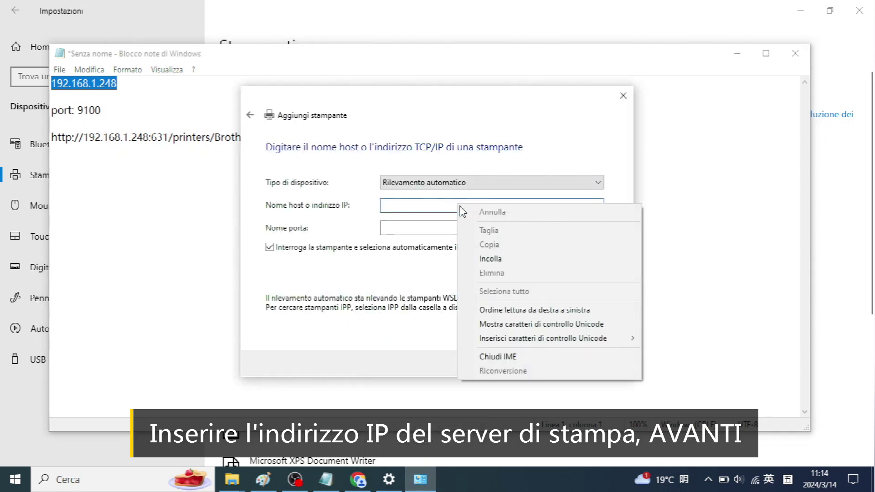
click(484, 256)
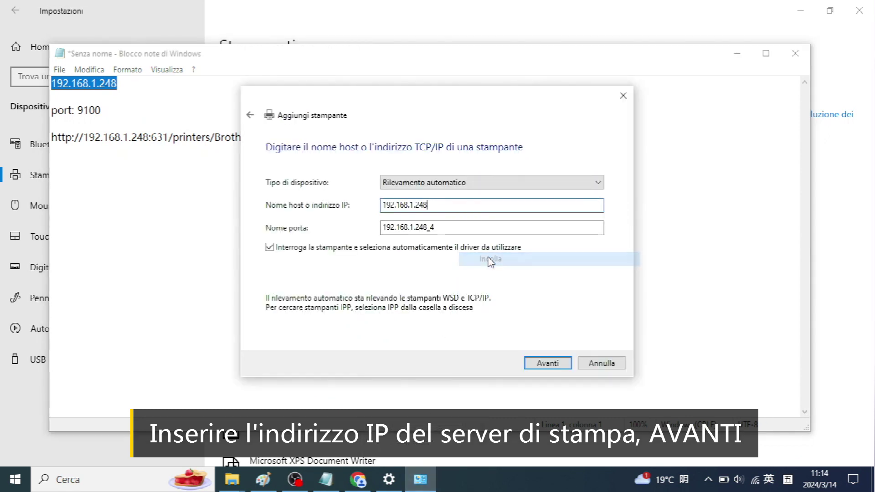
click(550, 367)
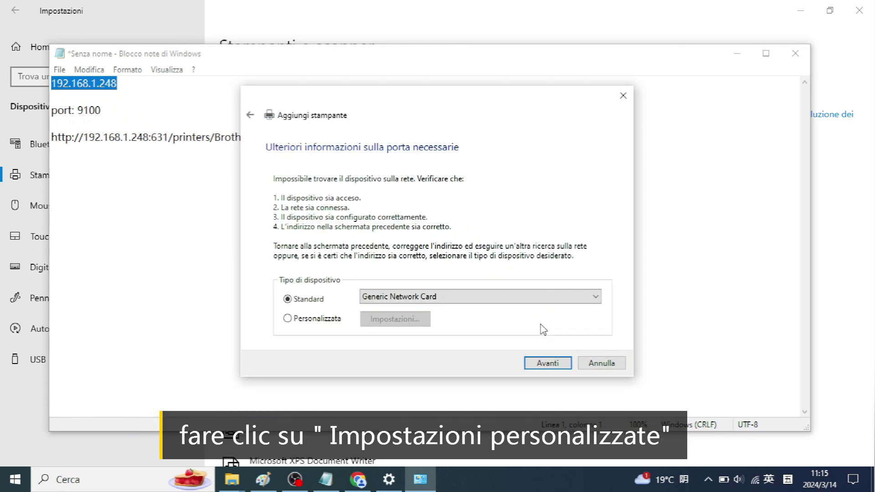
Choose the Personalizzata device type and clear the existing port number in its settings.
click(327, 319)
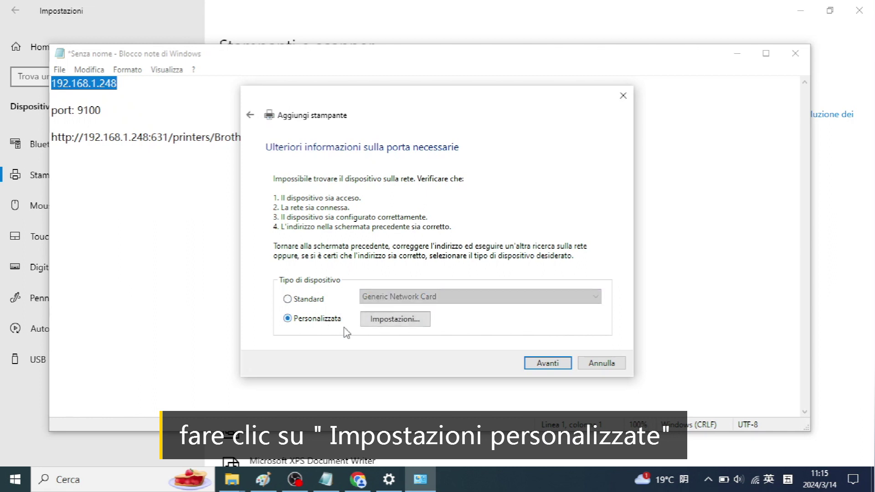
click(392, 322)
click(401, 317)
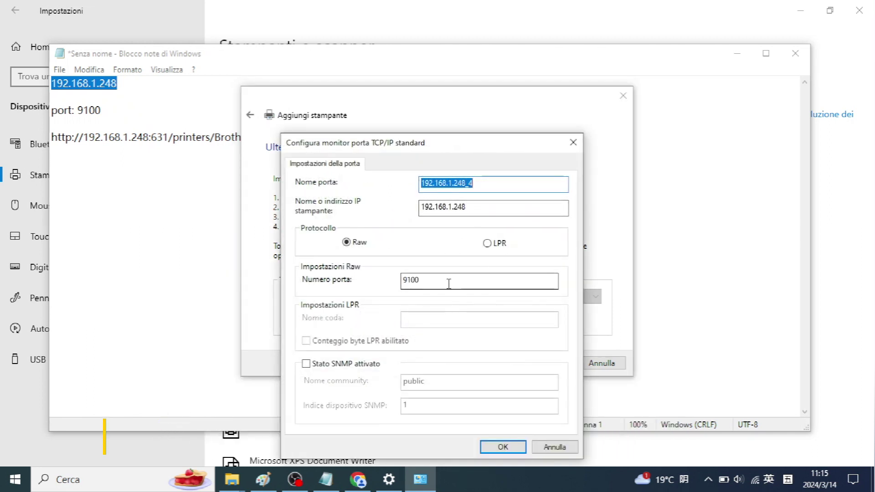
drag(447, 281, 404, 280)
key(BackSpace)
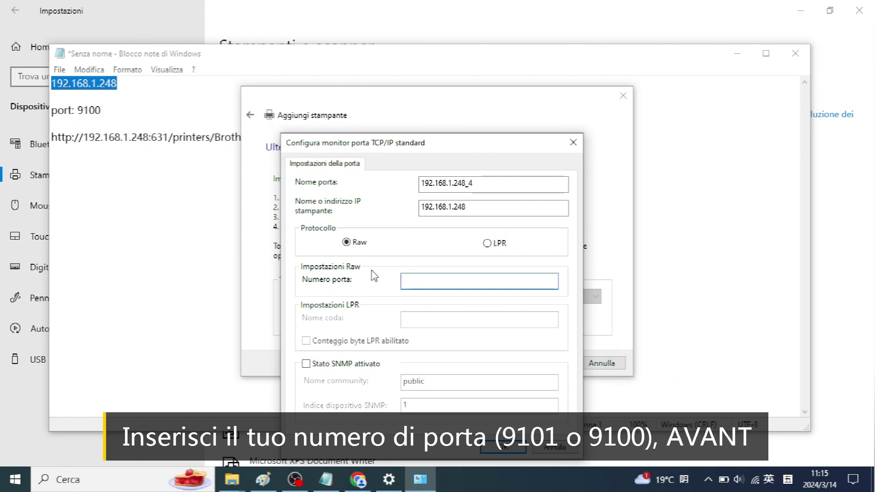
Set the port number to 9100, copied from the Notepad note, and confirm the port settings.
click(108, 111)
drag(105, 110, 82, 110)
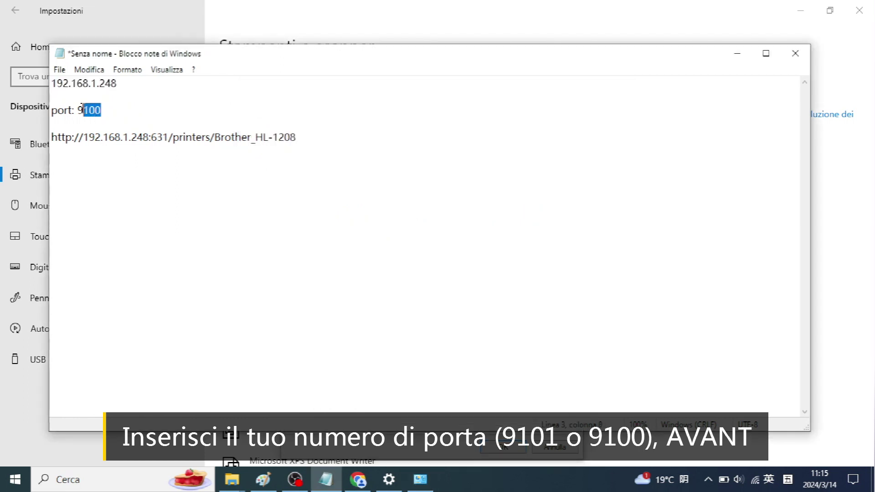
right_click(80, 109)
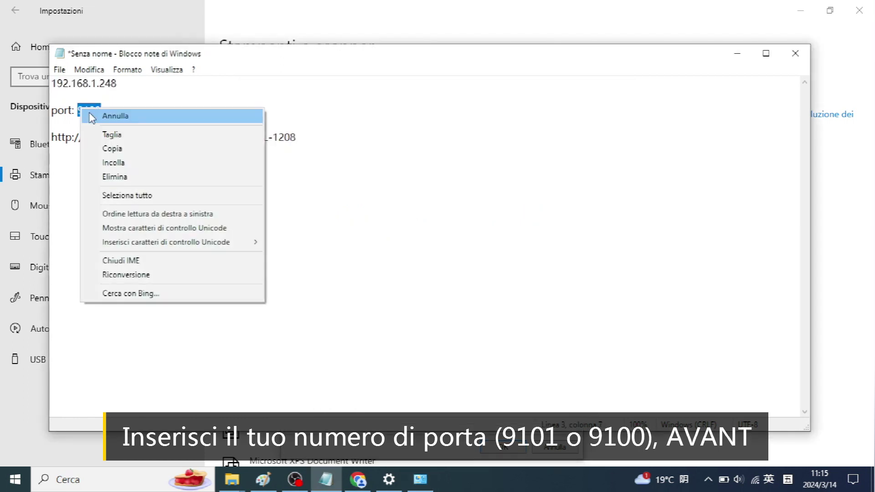
click(120, 149)
click(420, 483)
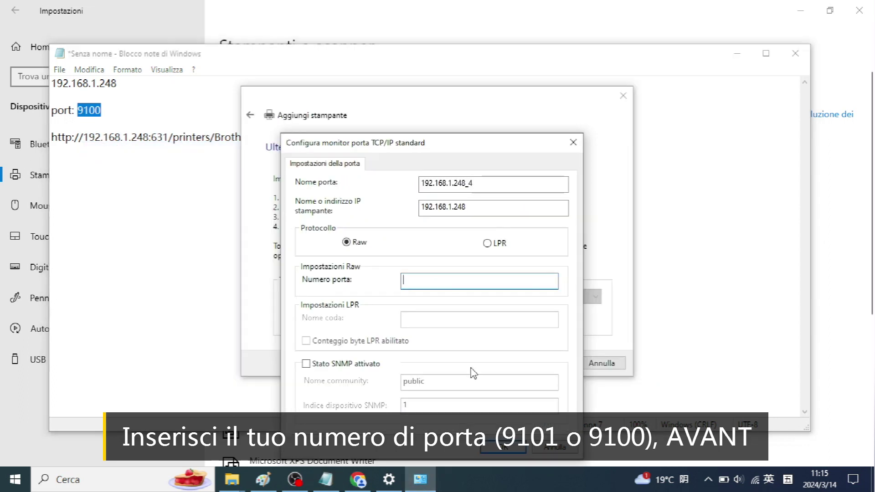
right_click(440, 282)
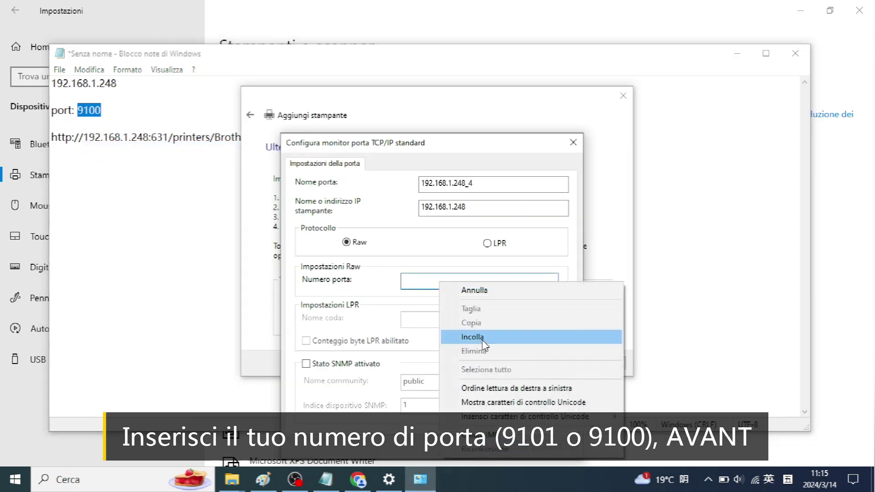
click(473, 337)
click(501, 446)
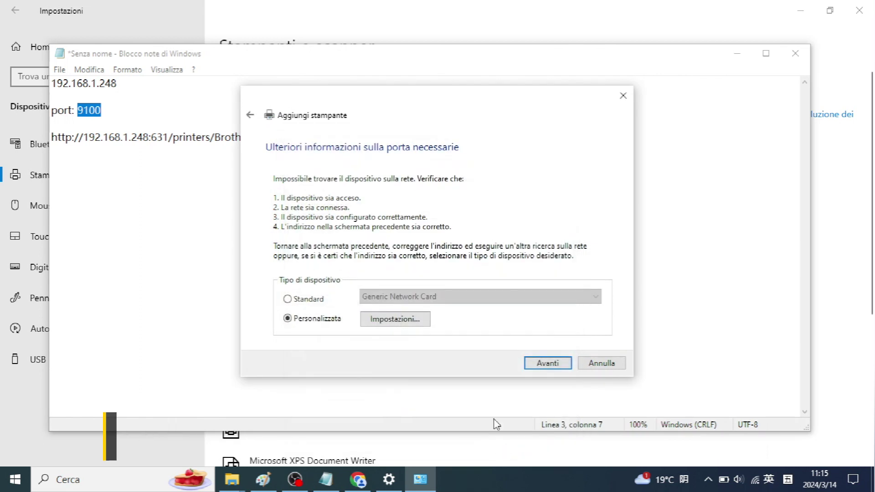
Select the Brother HL-1208 Printer driver under manufacturer Brother and continue.
click(556, 365)
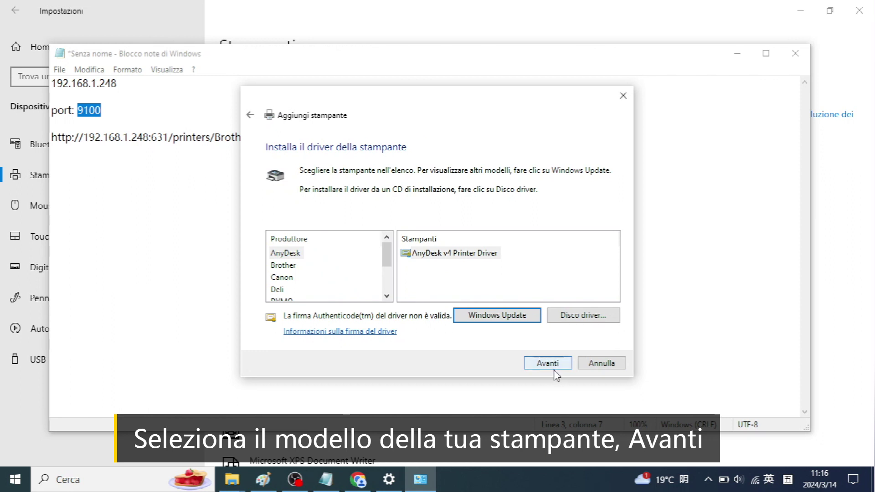
click(289, 268)
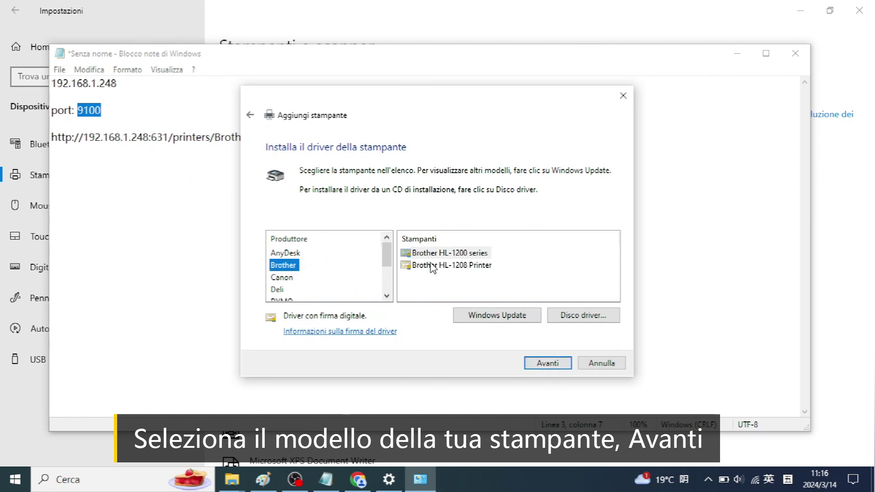
click(458, 269)
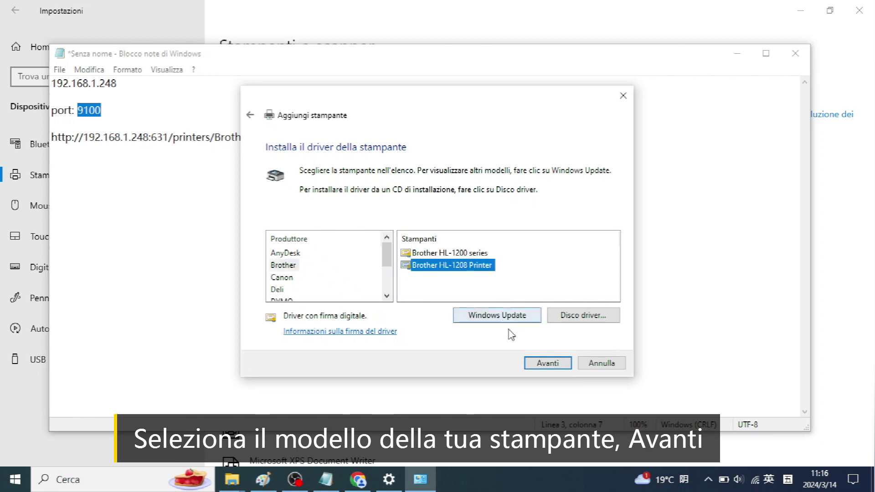
click(550, 364)
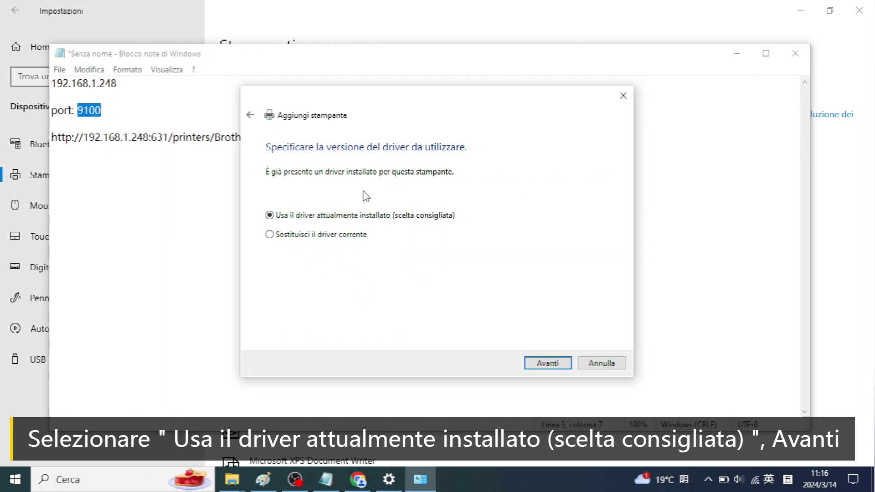
Keep the installed driver, name the printer Brother HL-1208 Printer (Network Printer), and leave it unshared.
click(527, 360)
click(535, 364)
click(474, 171)
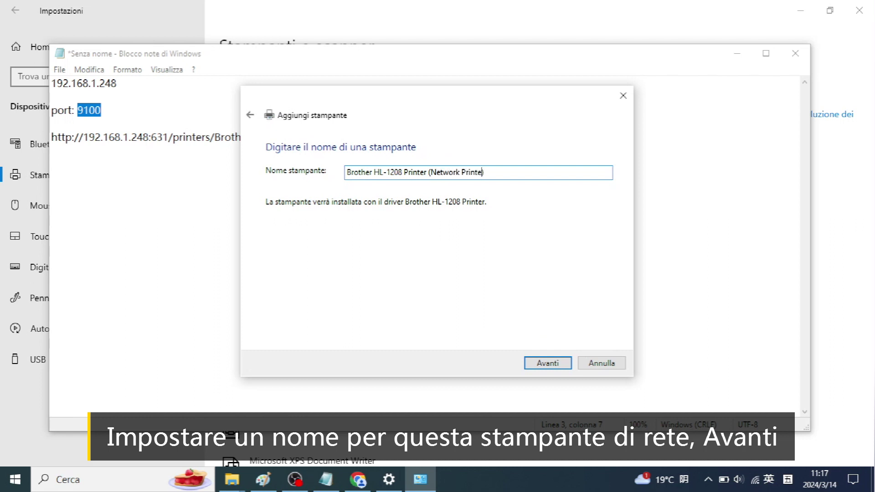
click(550, 363)
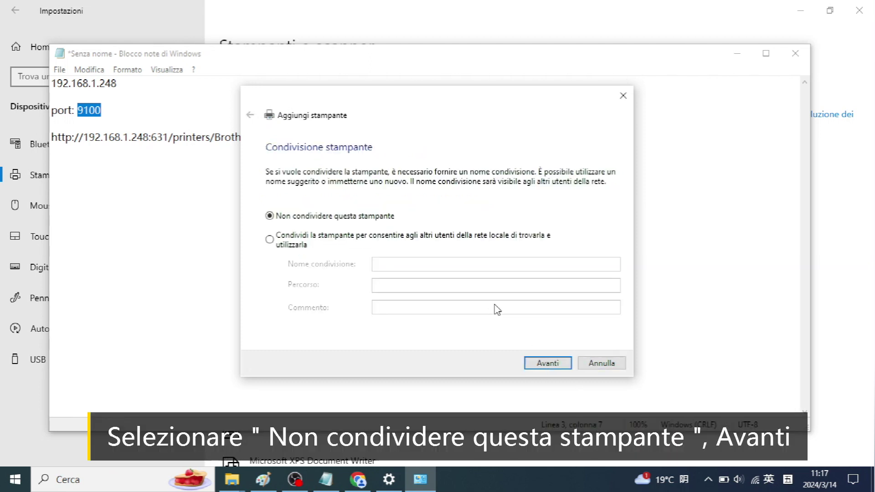
click(549, 365)
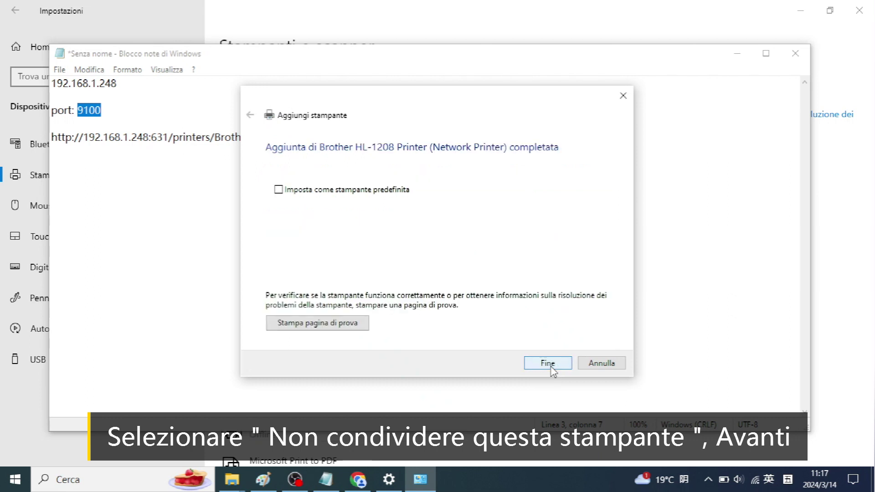
Print a test page on Brother HL-1208 Printer (Network Printer) and finish the wizard.
click(341, 329)
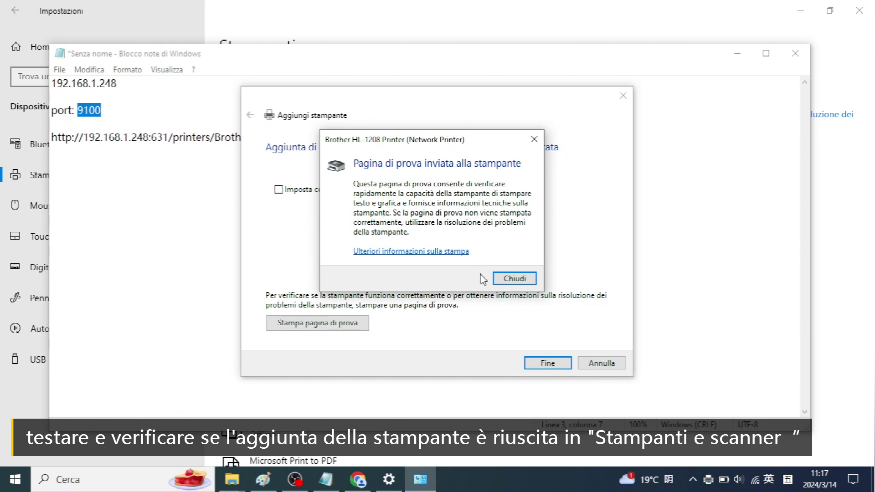
click(514, 278)
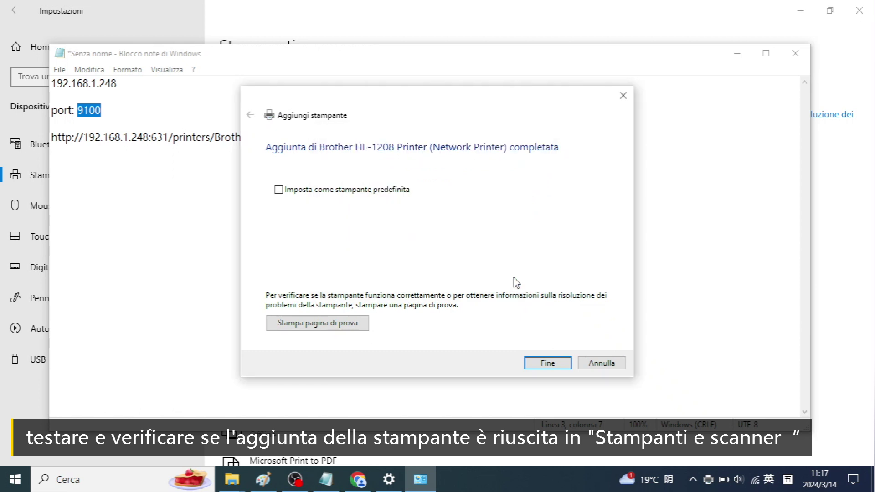
click(551, 364)
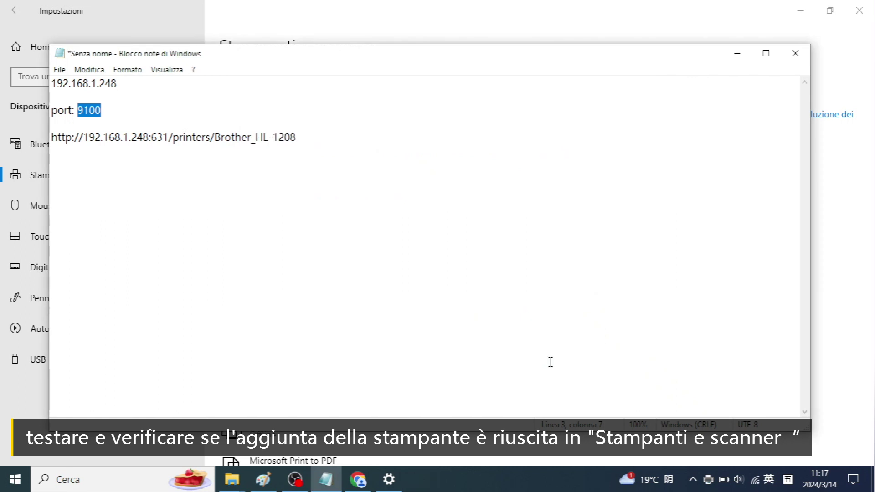
Minimize Notepad and confirm Brother HL-1208 Printer (Network Printer) is listed under Stampanti e scanner.
click(737, 54)
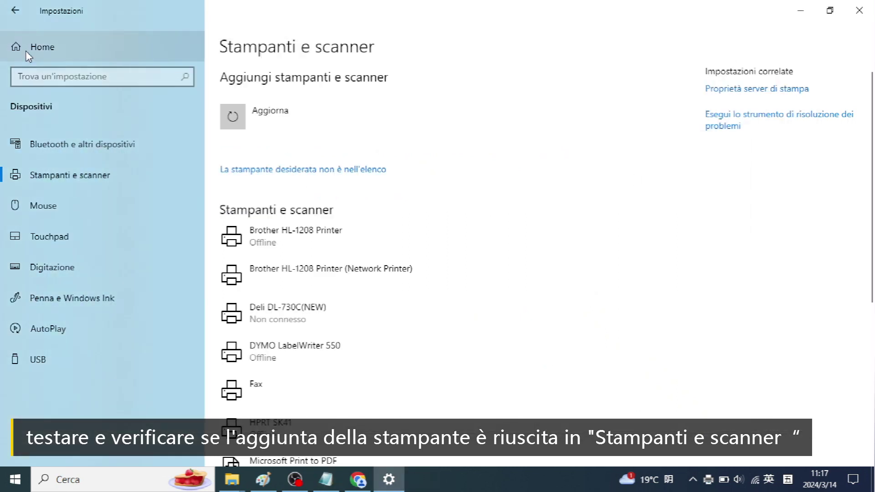
click(16, 11)
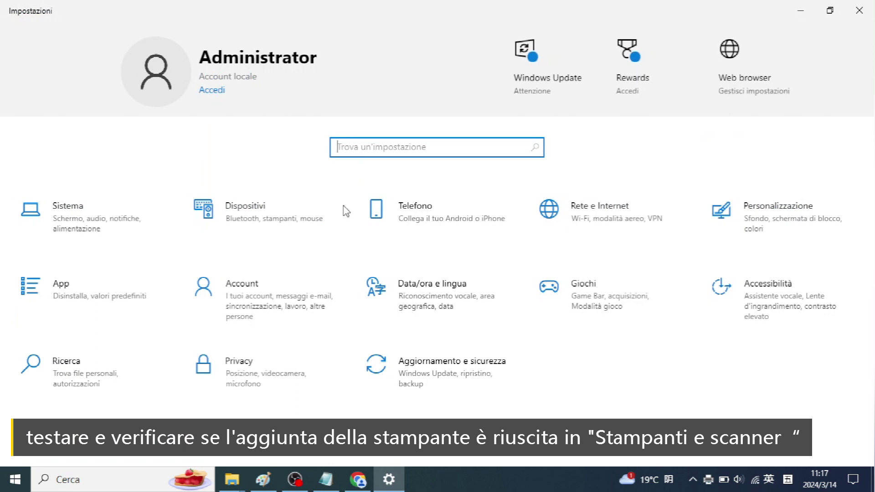
click(266, 212)
click(114, 177)
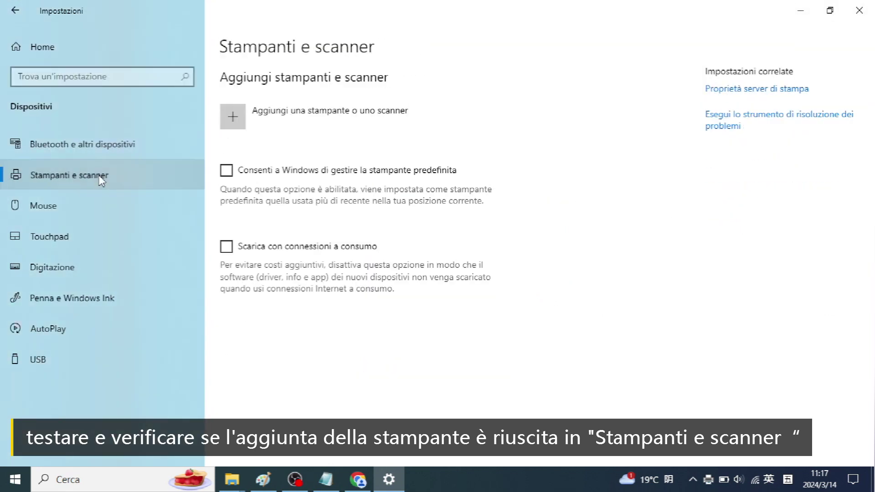
click(380, 241)
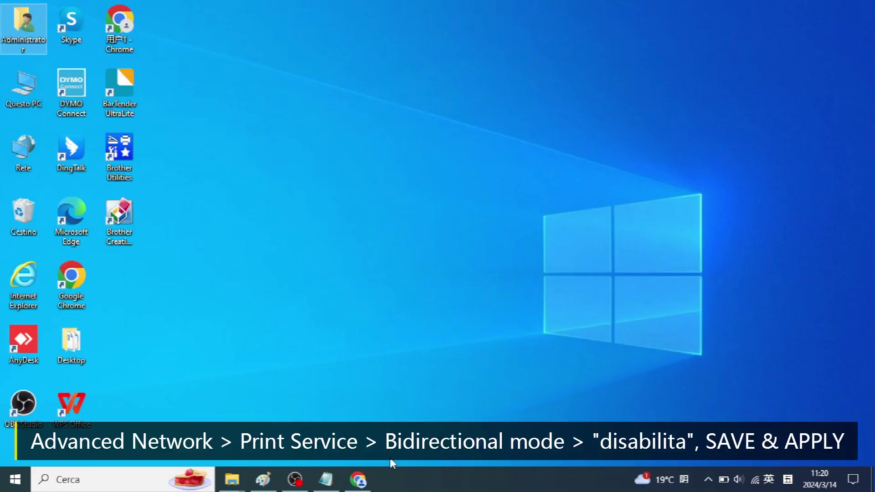
Check the Brother_HL-1208 port 9100 row under Advanced Network > Print Service, save, and close the browser.
click(358, 479)
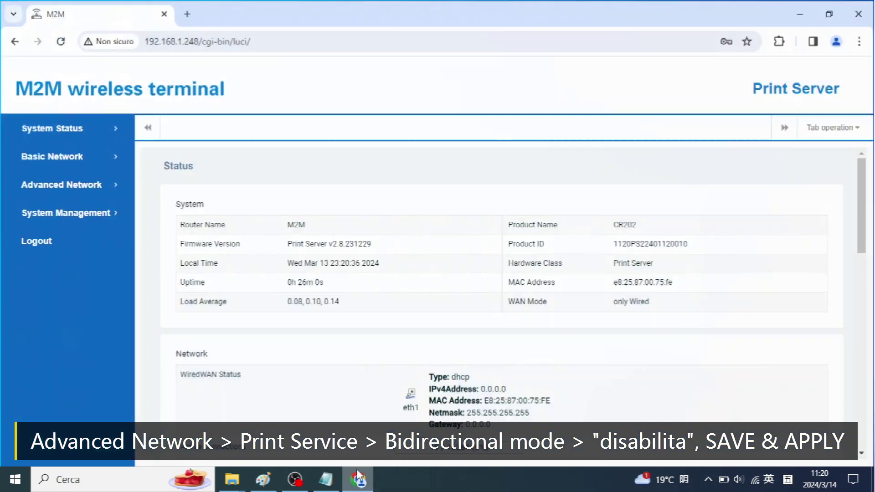
click(50, 191)
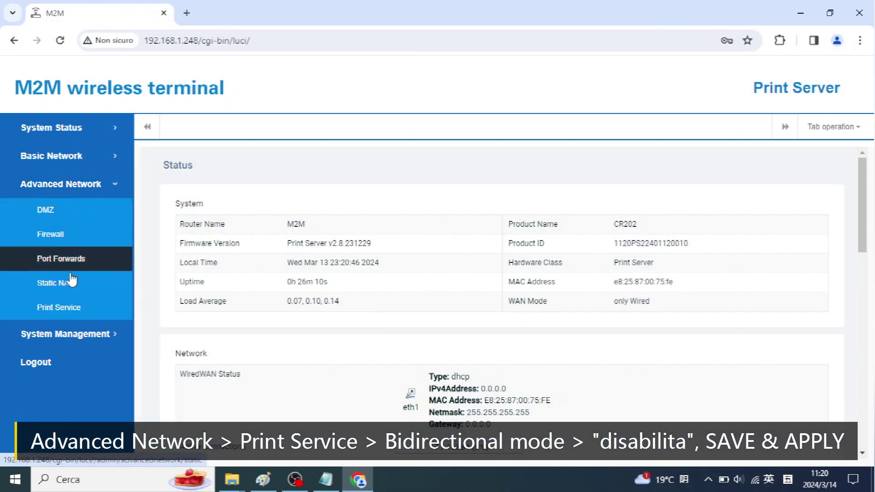
click(81, 308)
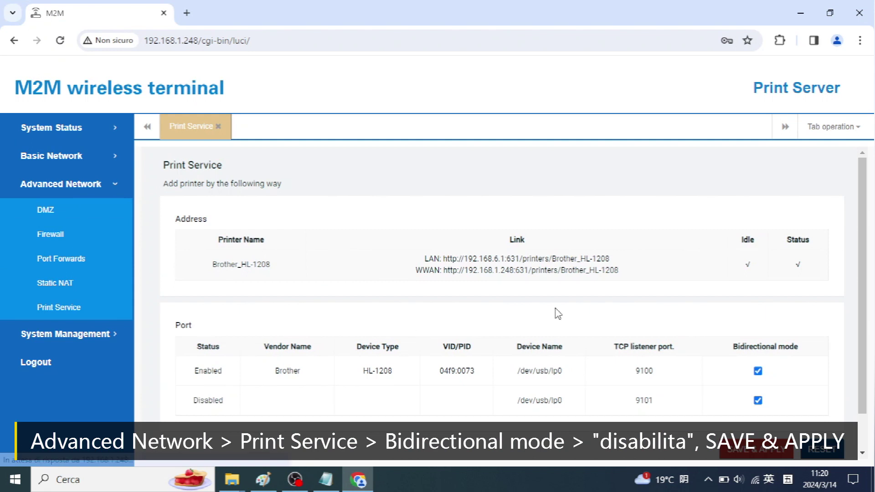
scroll(558, 314, down, 1)
drag(201, 326, 600, 319)
drag(732, 306, 776, 327)
click(758, 412)
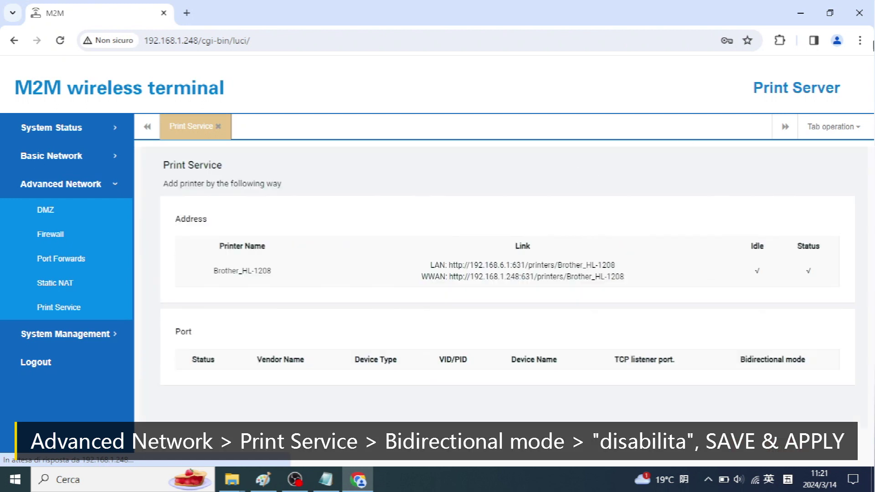
click(861, 13)
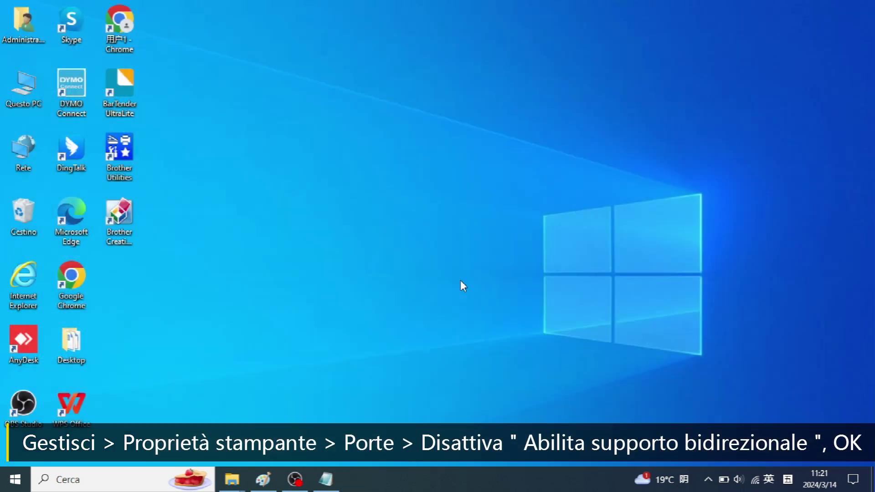
Open the Ports tab of the Brother HL-1208 network printer's properties in Settings.
click(15, 478)
click(14, 429)
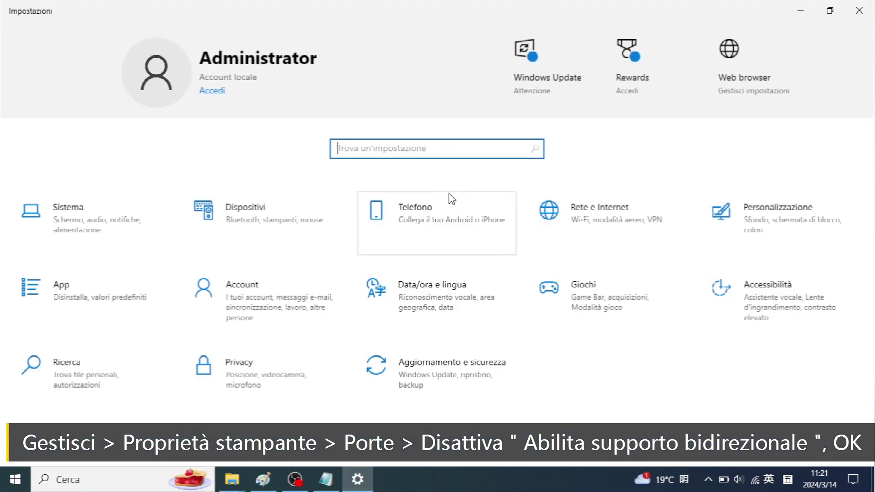
click(227, 222)
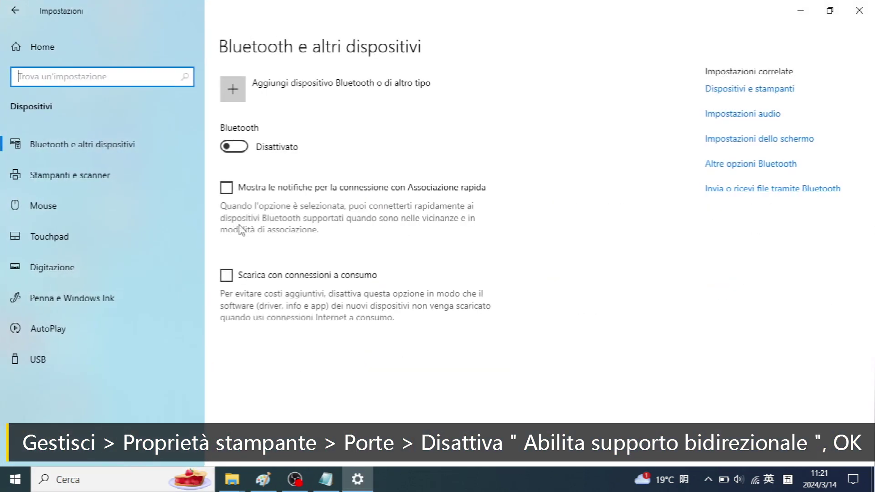
click(113, 185)
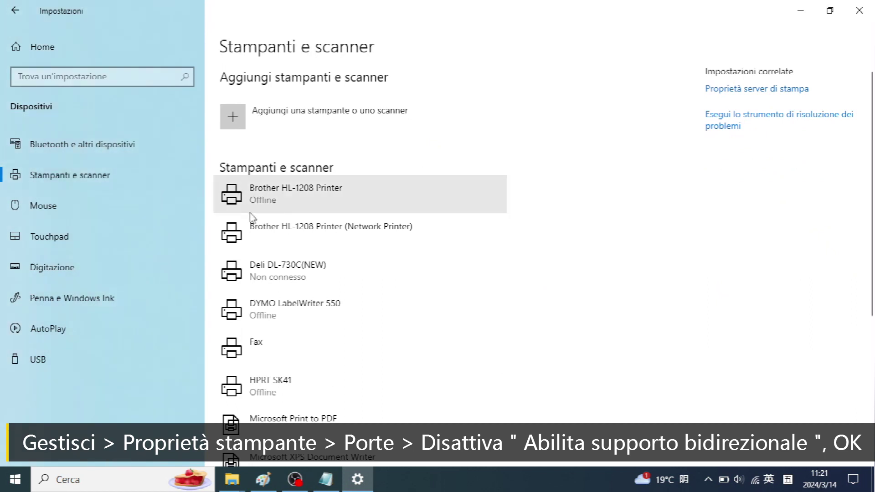
click(317, 230)
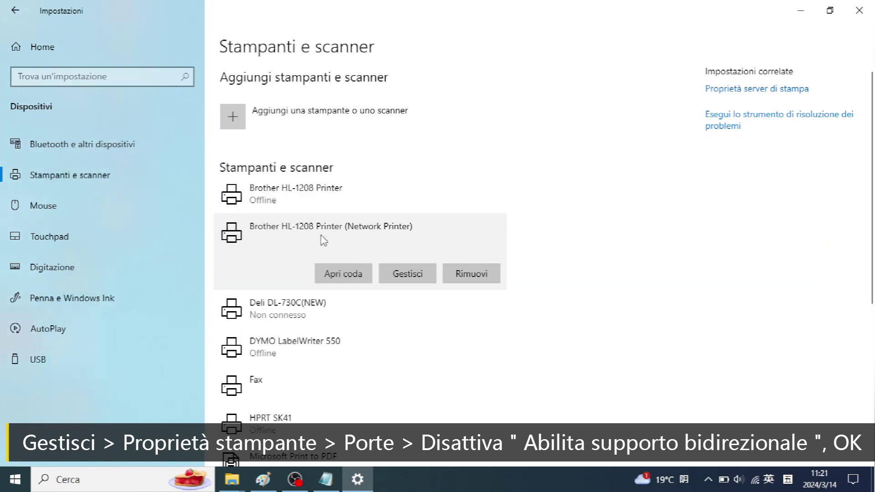
click(412, 274)
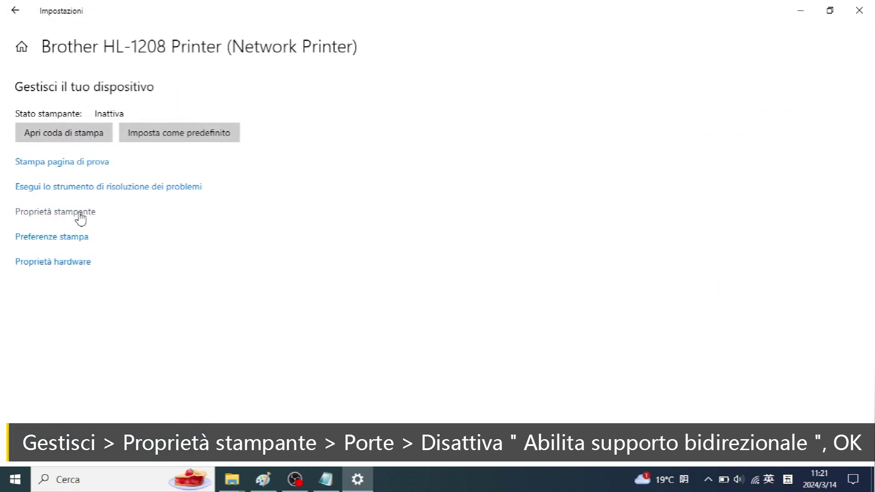
click(85, 215)
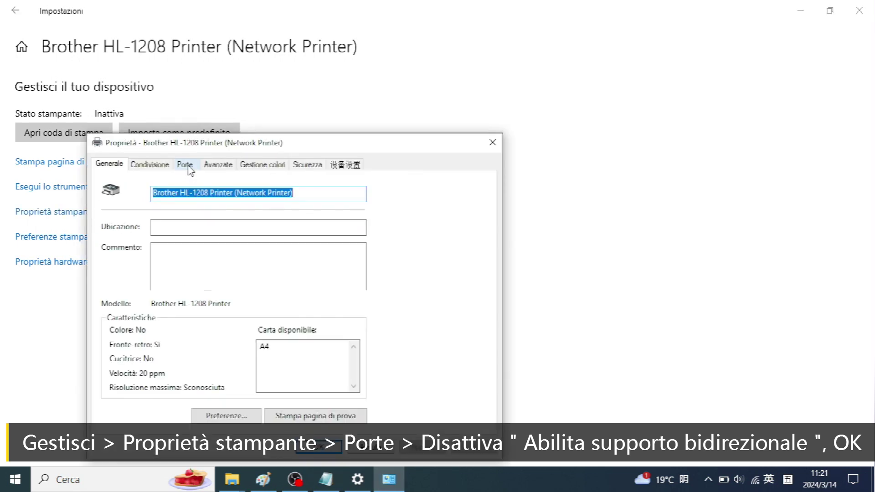
click(185, 165)
Leave bidirectional support unchecked, confirm the port settings, and close Settings.
scroll(167, 292, down, 1)
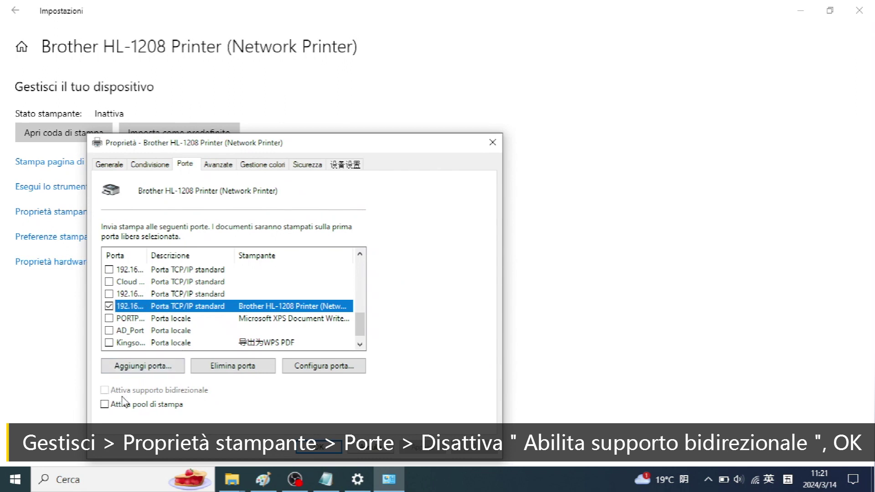
click(313, 453)
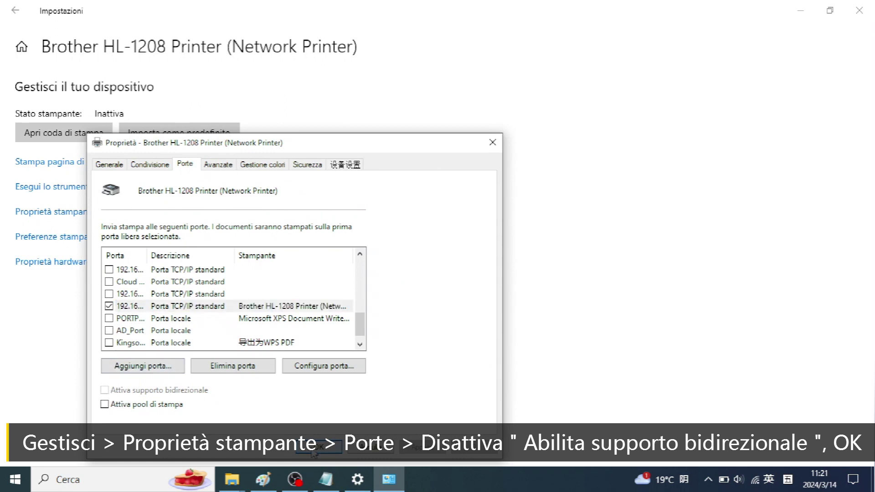
click(312, 453)
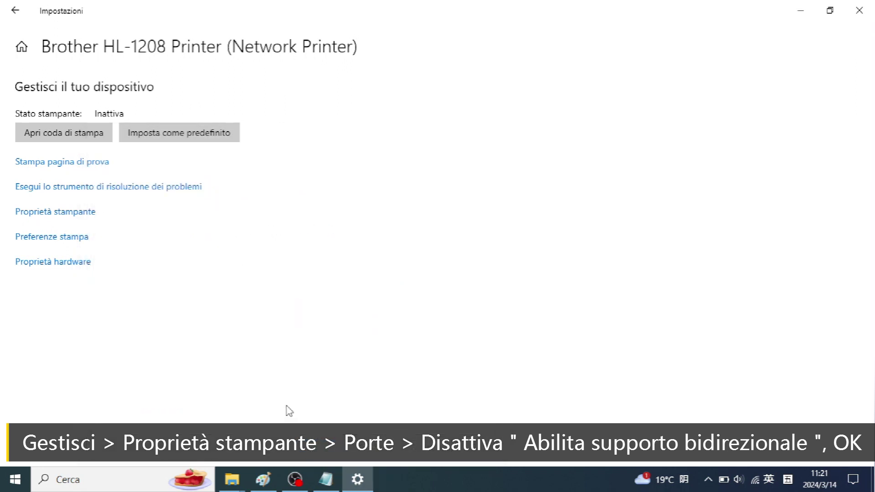
click(867, 15)
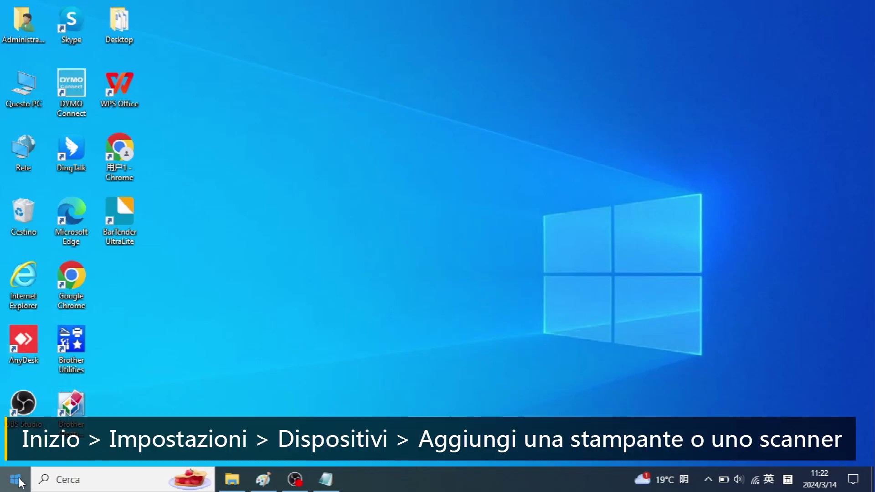
Start adding a printer from Printers & scanners and choose to select a shared printer by name.
click(18, 482)
click(23, 428)
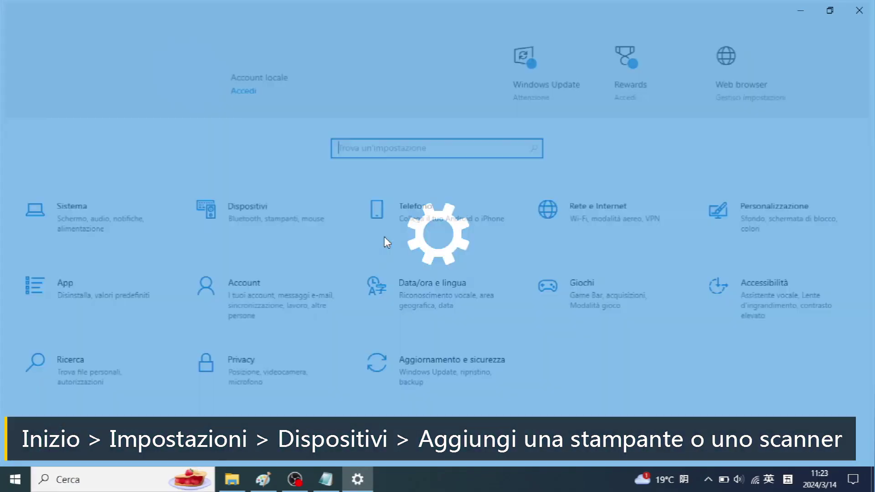
click(290, 219)
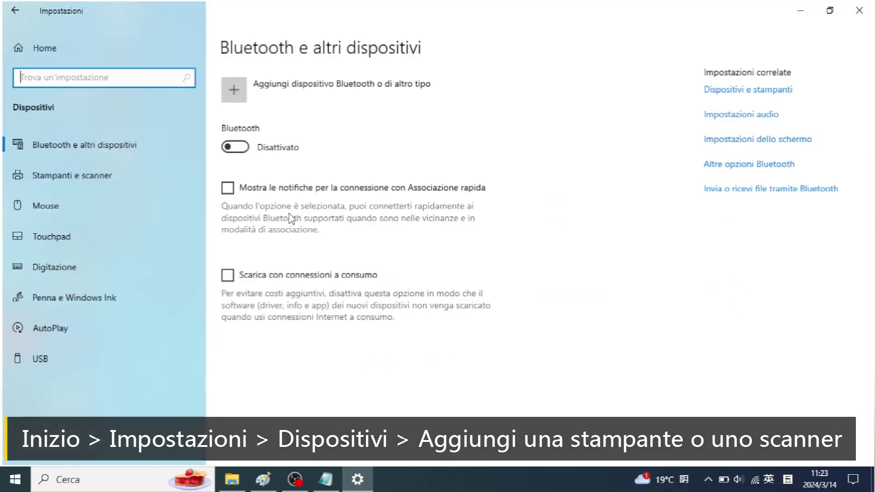
click(105, 185)
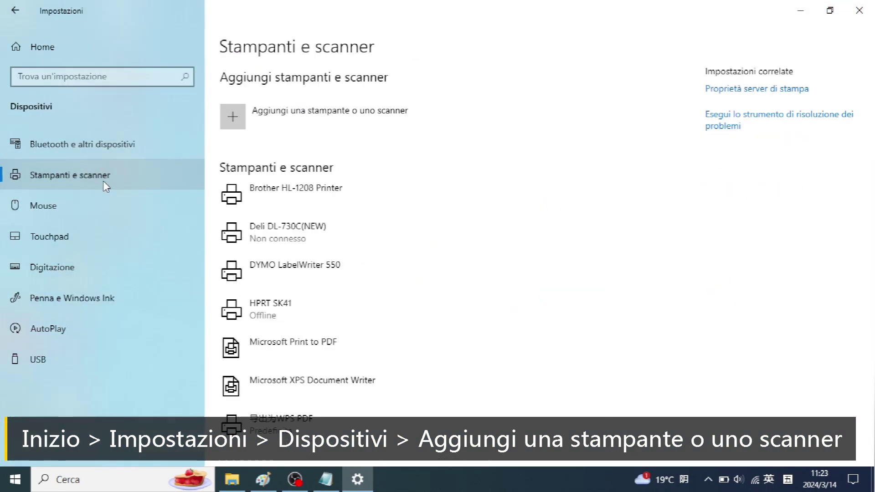
click(297, 118)
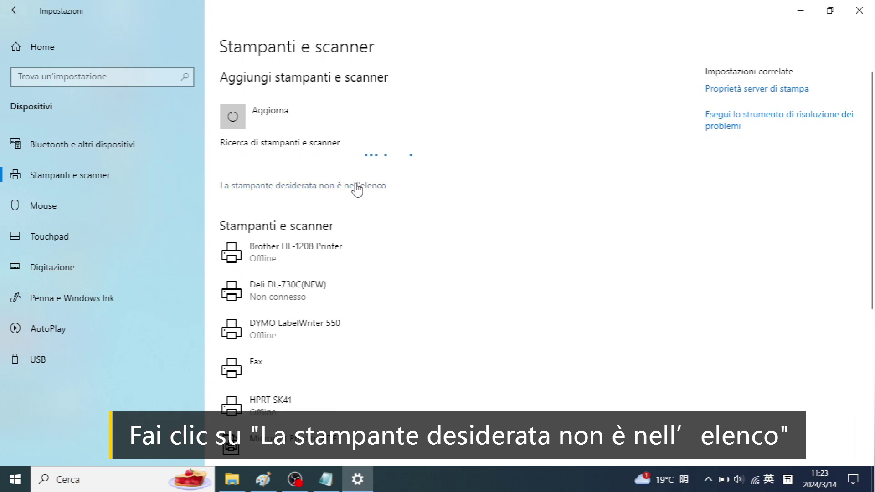
click(356, 186)
click(321, 207)
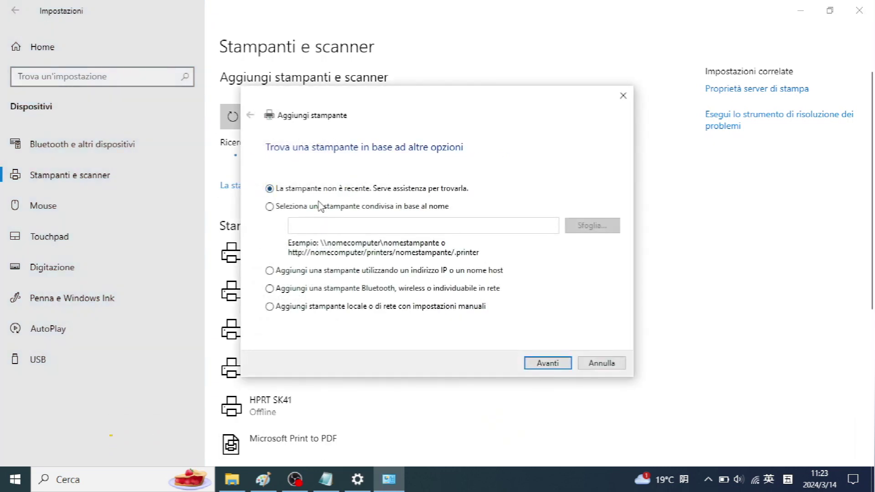
Copy the printer's HTTP URL from Notepad into the wizard's shared printer name field.
click(326, 479)
drag(305, 142, 50, 137)
right_click(102, 135)
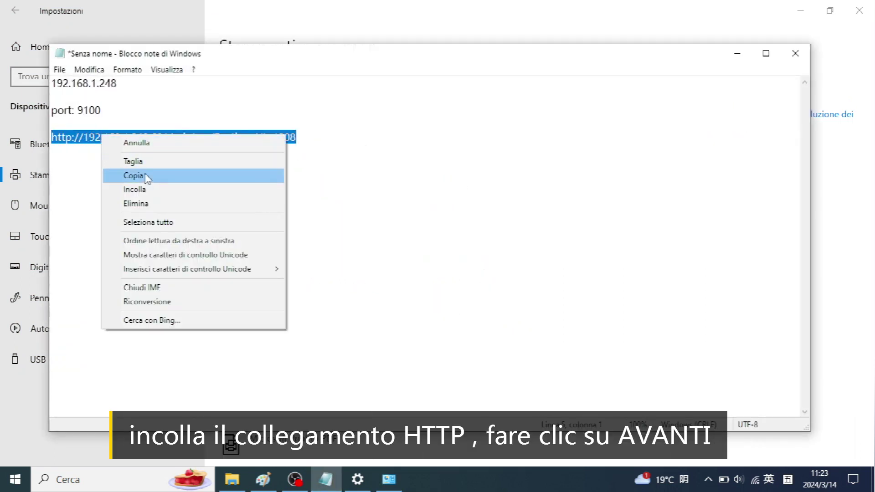
click(133, 176)
click(389, 479)
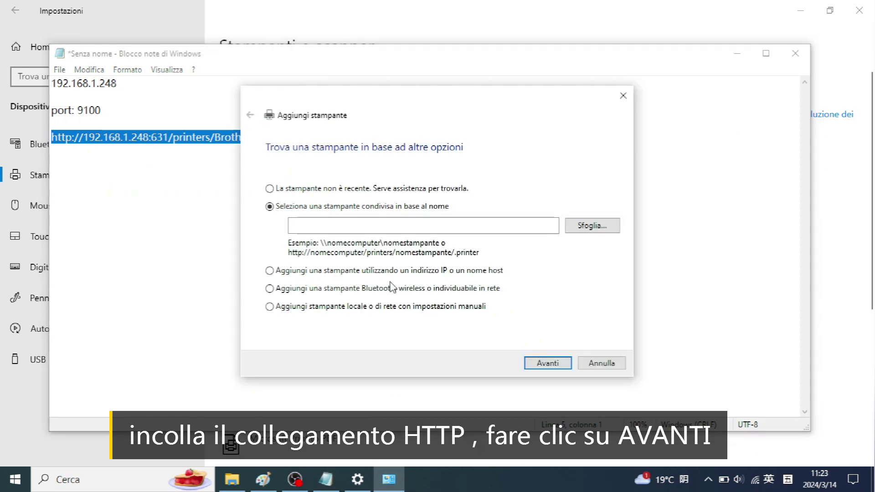
right_click(393, 223)
click(428, 279)
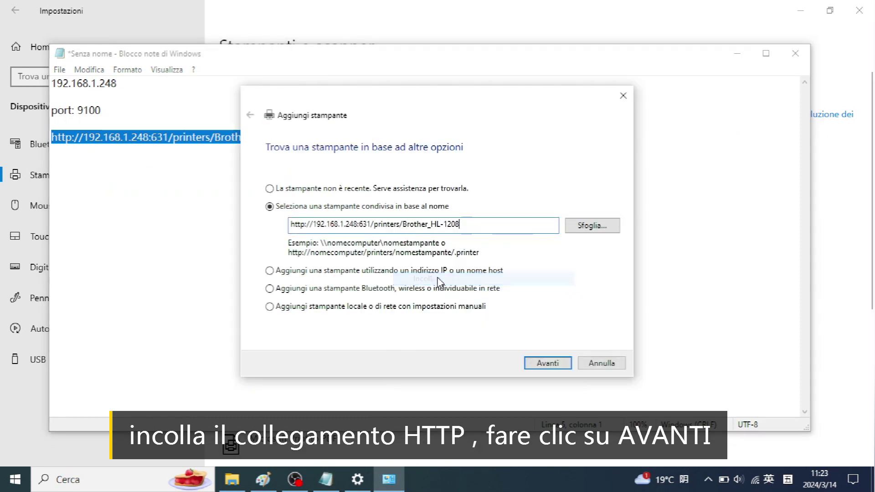
click(553, 366)
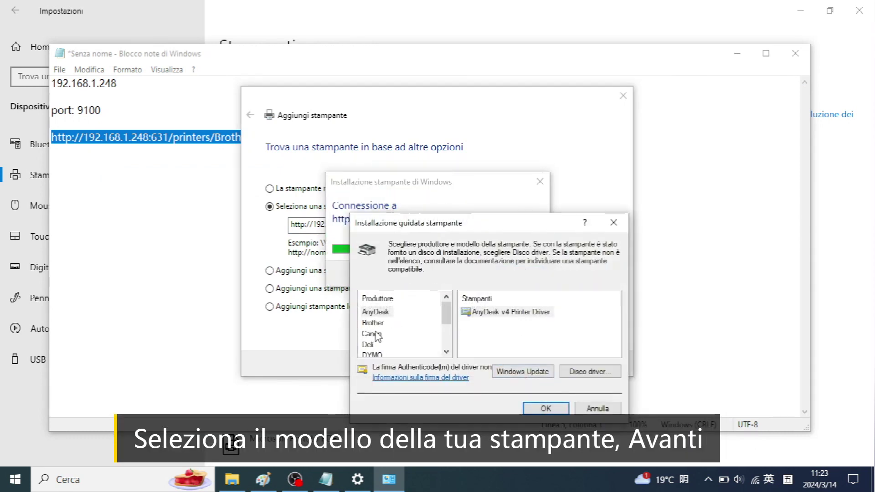
click(373, 323)
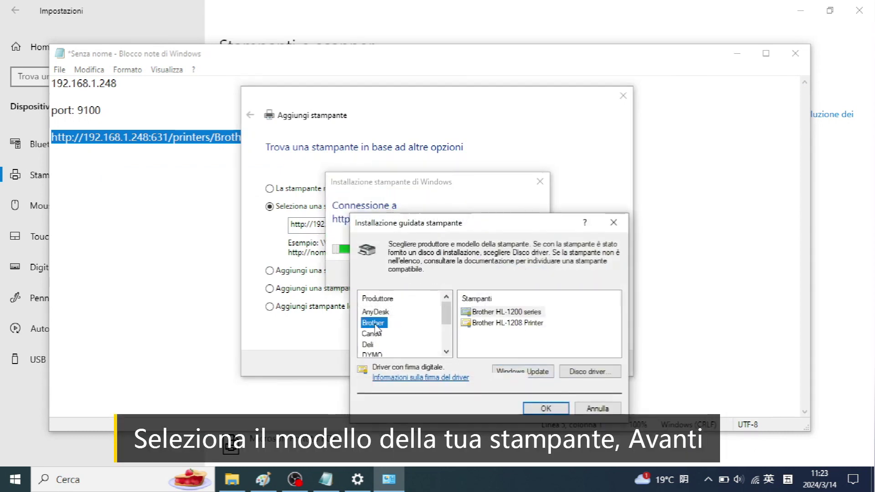
click(531, 324)
click(549, 408)
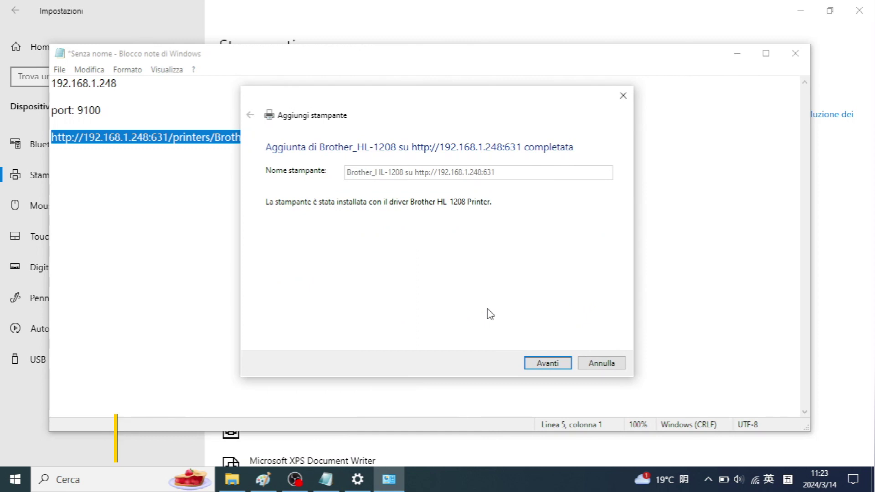
Keep the name Brother_HL-1208, print a test page, and finish the wizard.
click(540, 362)
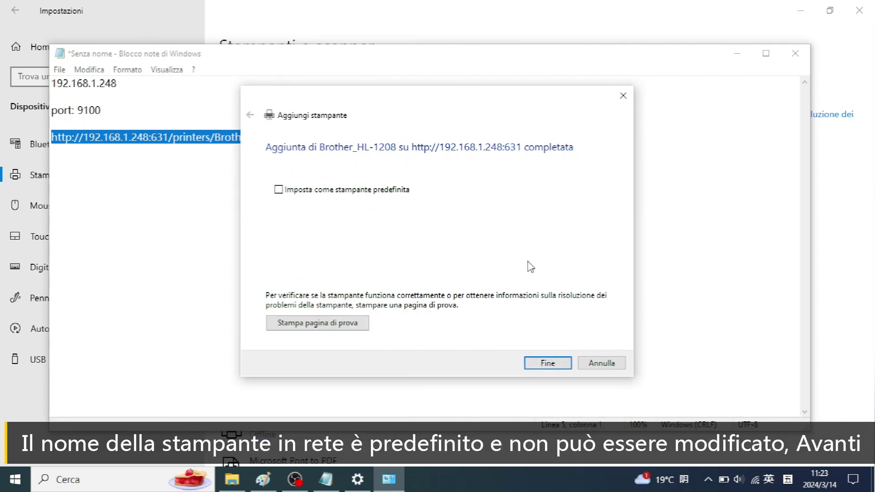
click(349, 326)
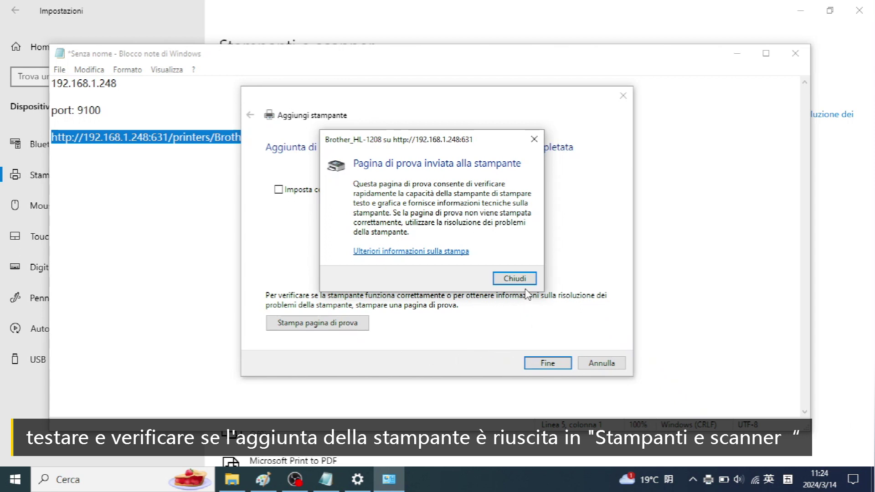
click(512, 279)
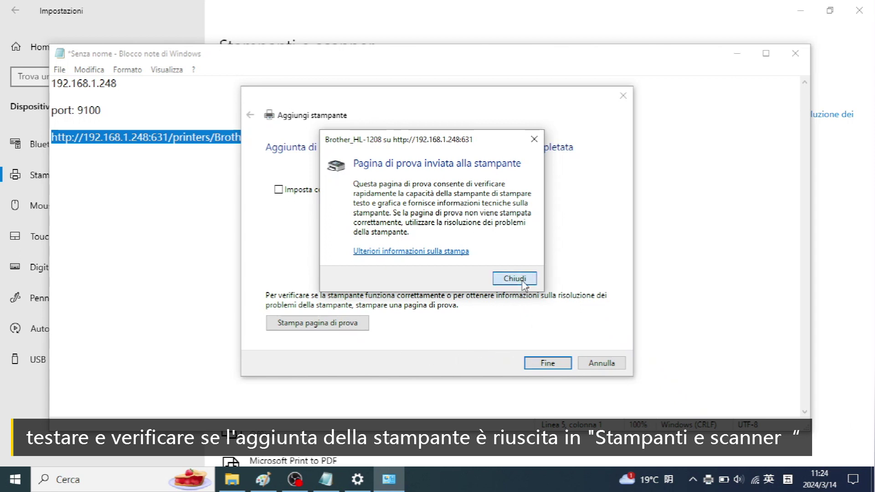
click(548, 364)
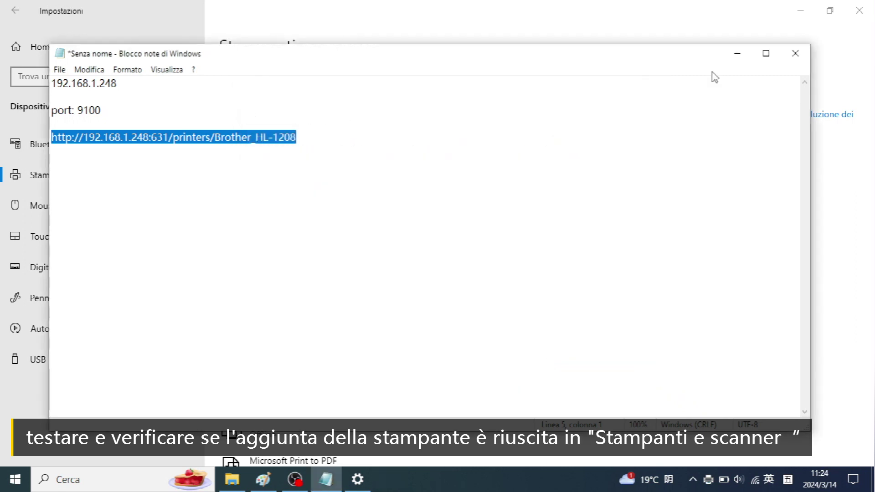
click(736, 55)
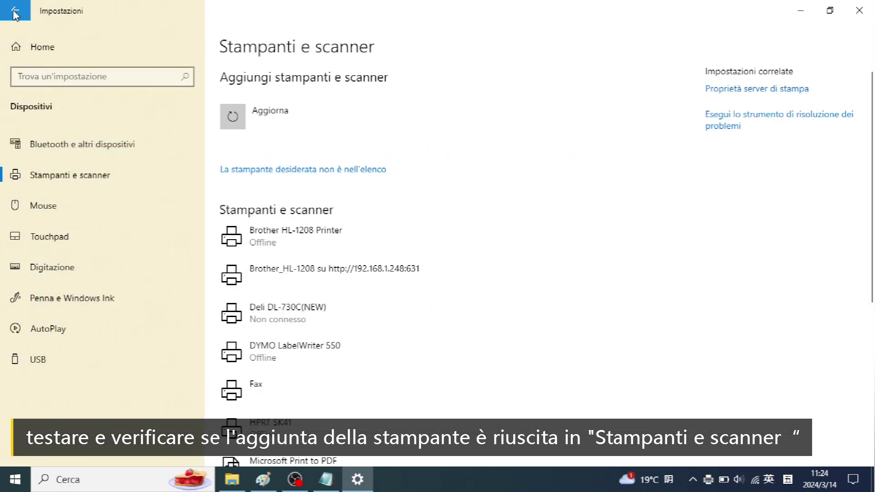
click(15, 13)
click(230, 227)
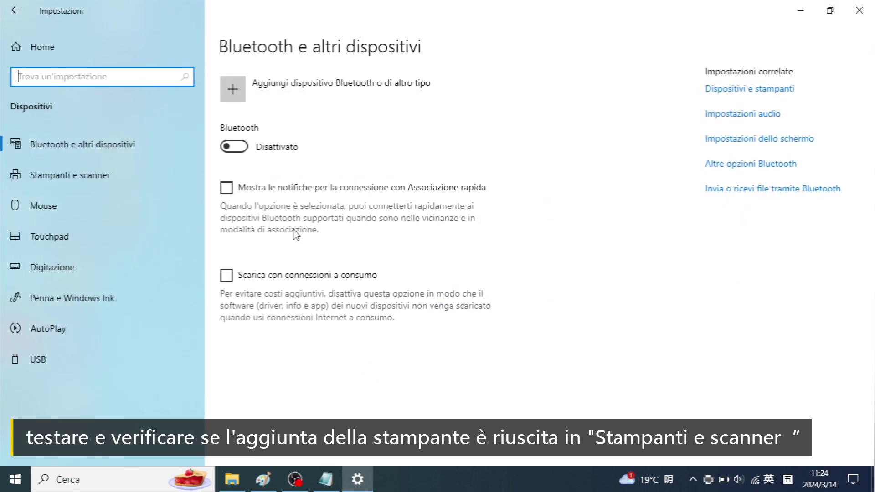
click(125, 178)
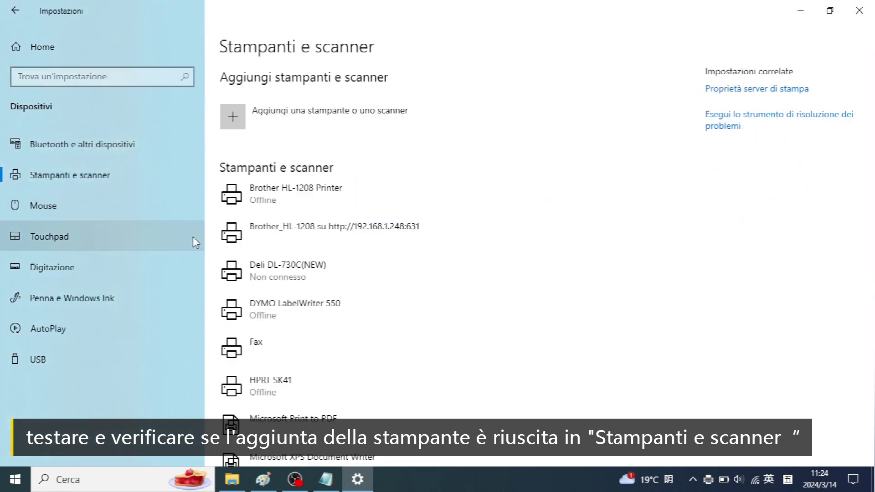